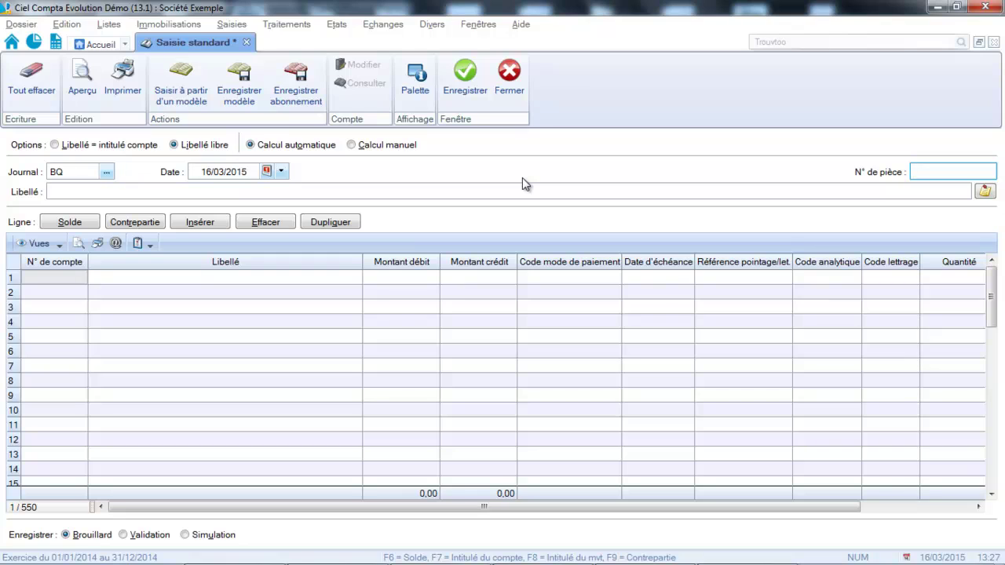
- Set the bank entry's document number to 15 and clear the entry label
type("15")
left_click(179, 196)
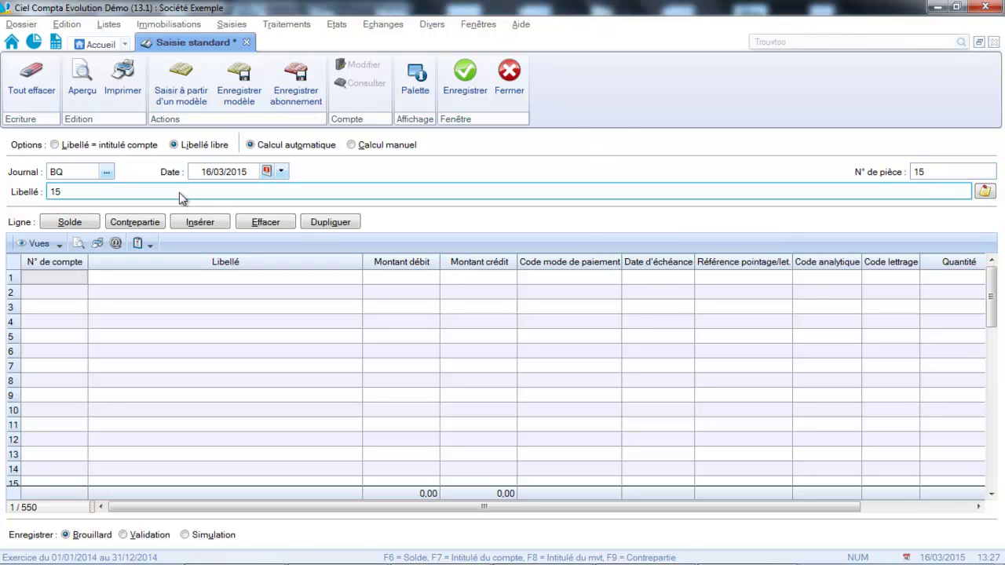
key("Delete")
key("Delete")
key("Caps_Lock")
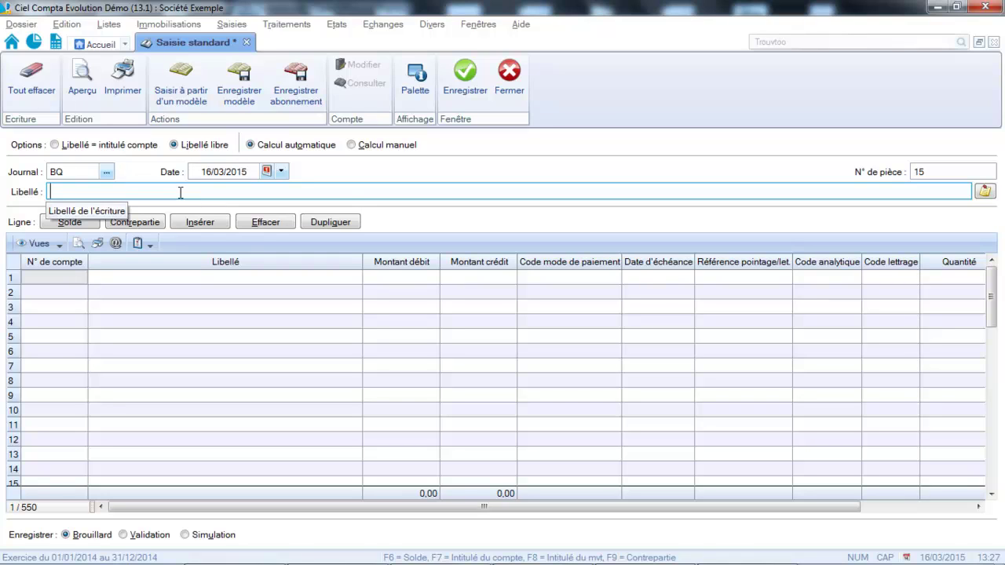
type("rE")
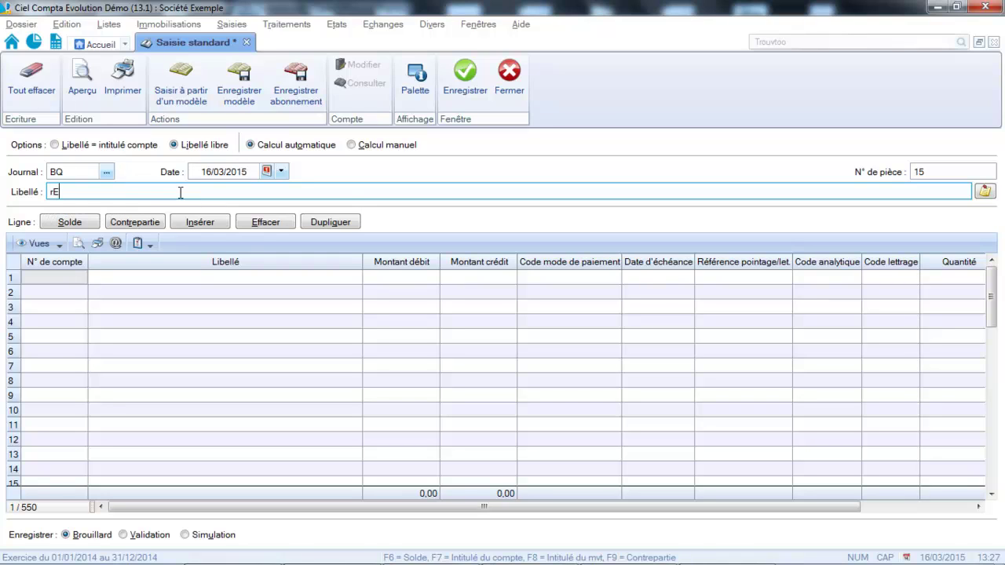
type("GLEMEN")
key("BackSpace")
key("BackSpace")
key("BackSpace")
key("BackSpace")
key("BackSpace")
key("Caps_Lock")
key("BackSpace")
key("BackSpace")
key("BackSpace")
- Label the entry "Reglement fournisseur micro chq N° 5555"
type("Reglement fournisseur m")
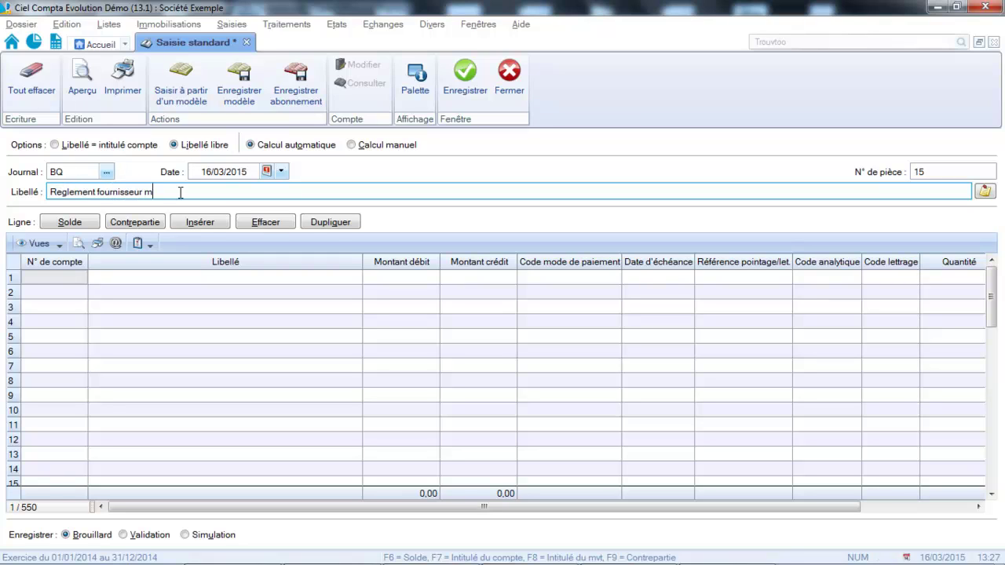
type("icro chq N° 5555")
- Fill line 1 of the entry with account 401000 and a debit of 1000
left_click(52, 276)
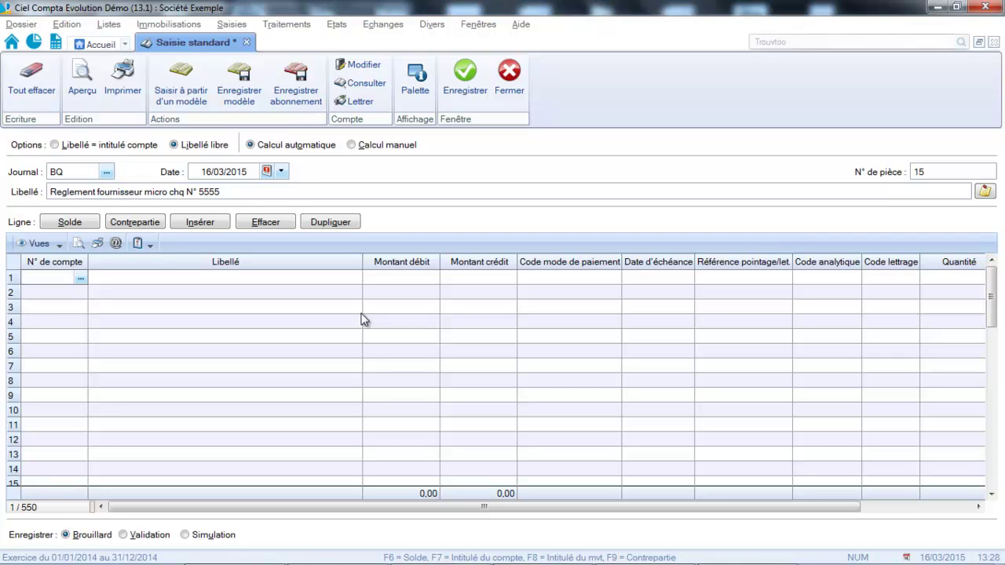
type("401000")
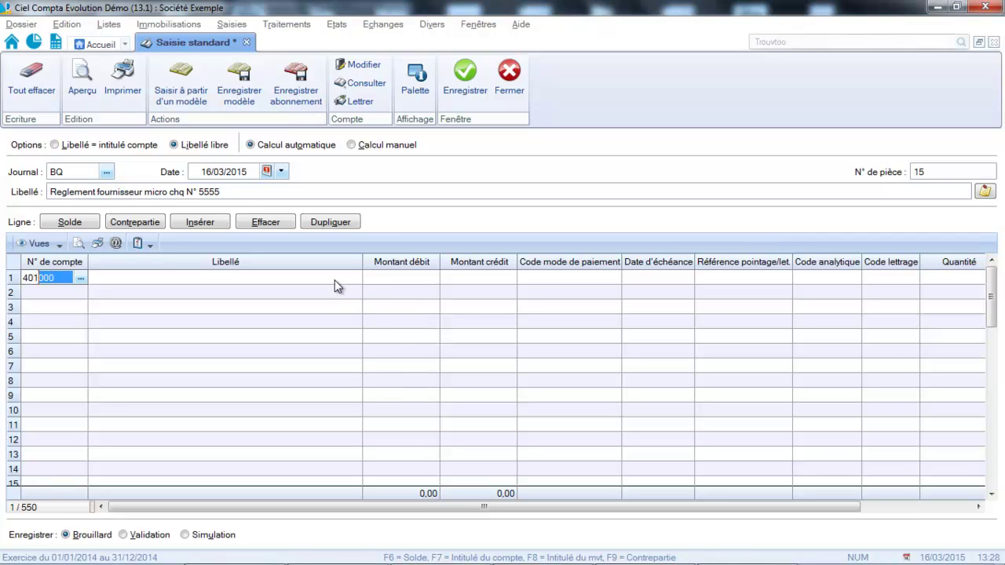
key("Tab")
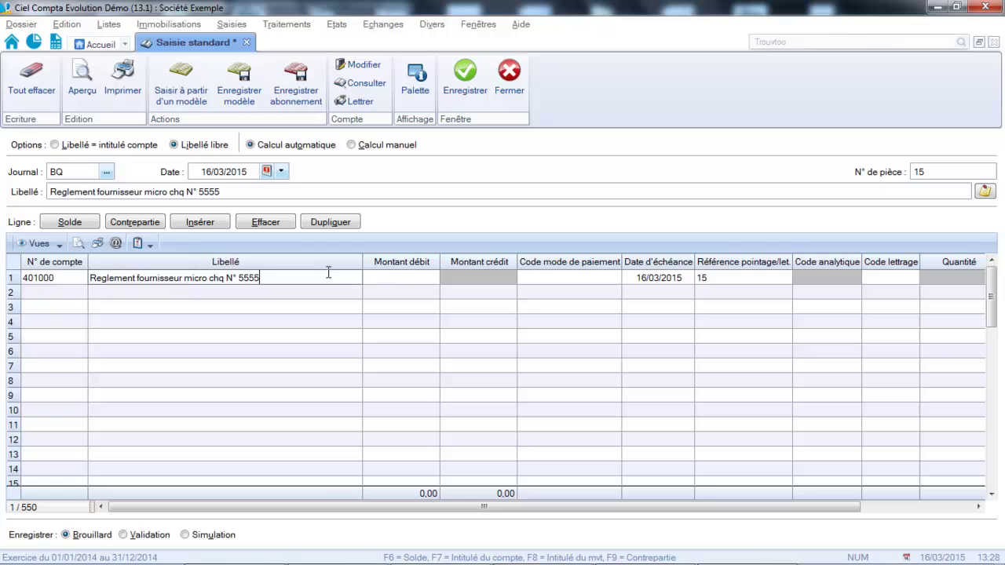
left_click(414, 277)
type("1000")
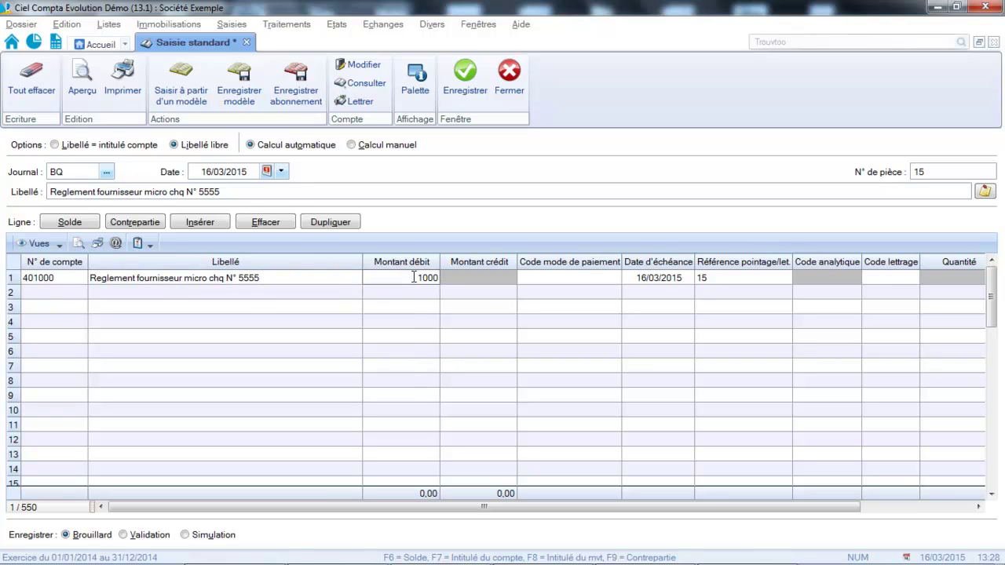
key("Tab")
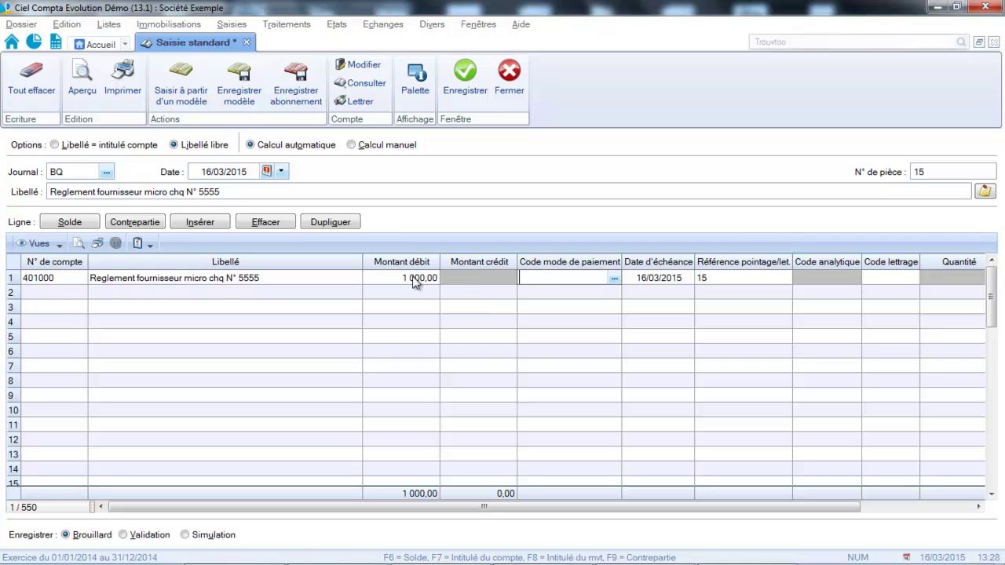
- Fill line 2 of the entry with account 512000 and a credit of 1000
left_click(63, 287)
type("512000")
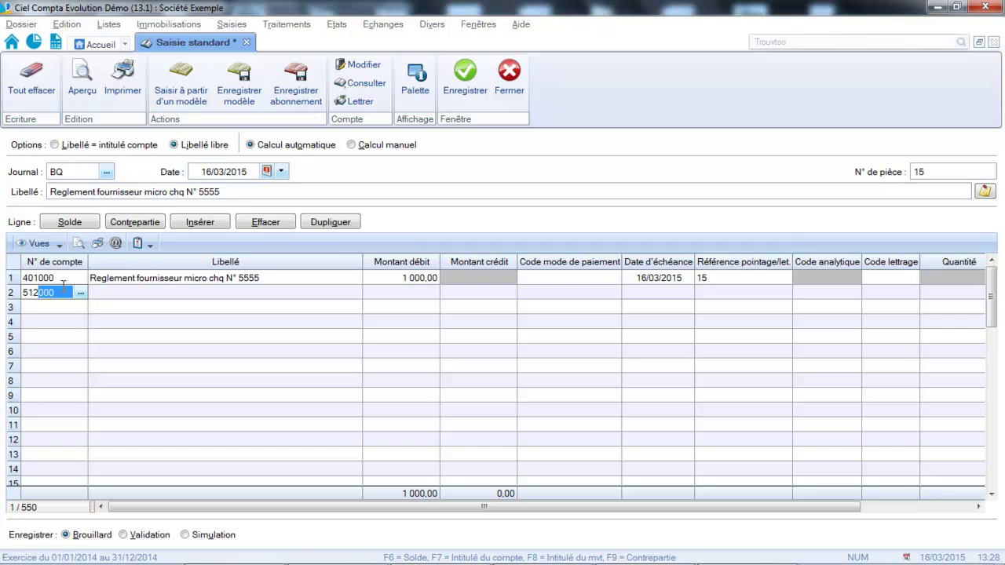
key("Tab")
key("Tab")
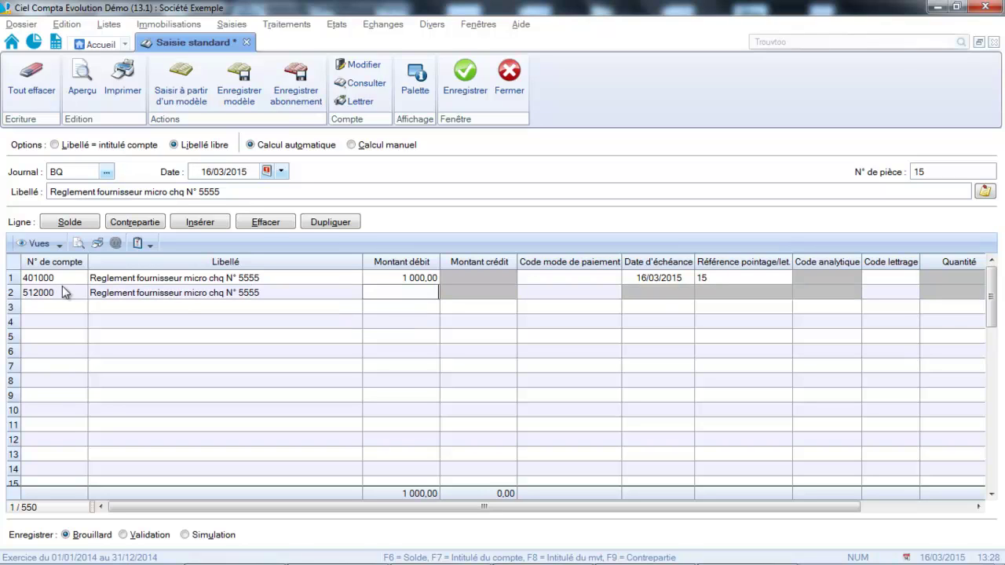
left_click(485, 296)
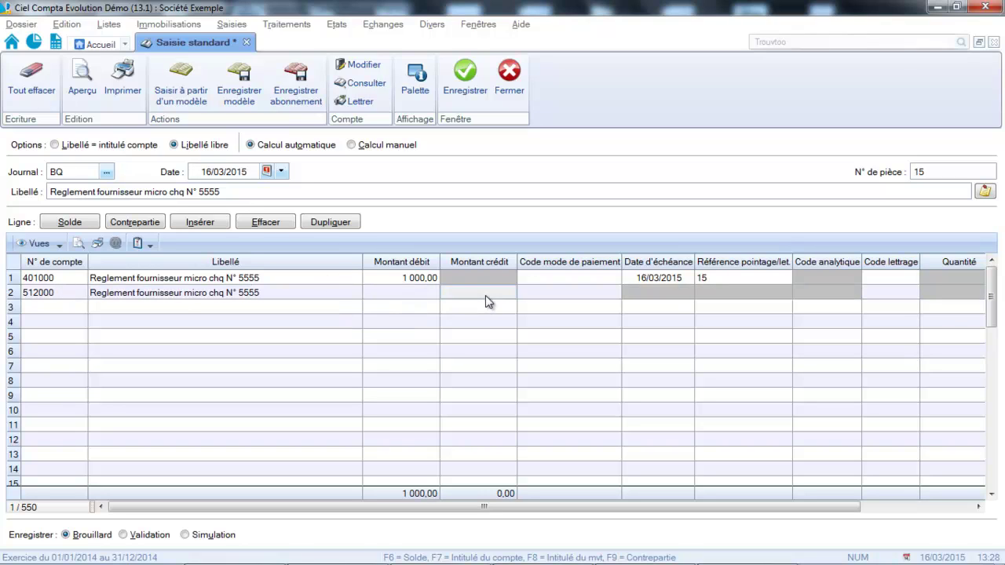
type("1 000")
key("Tab")
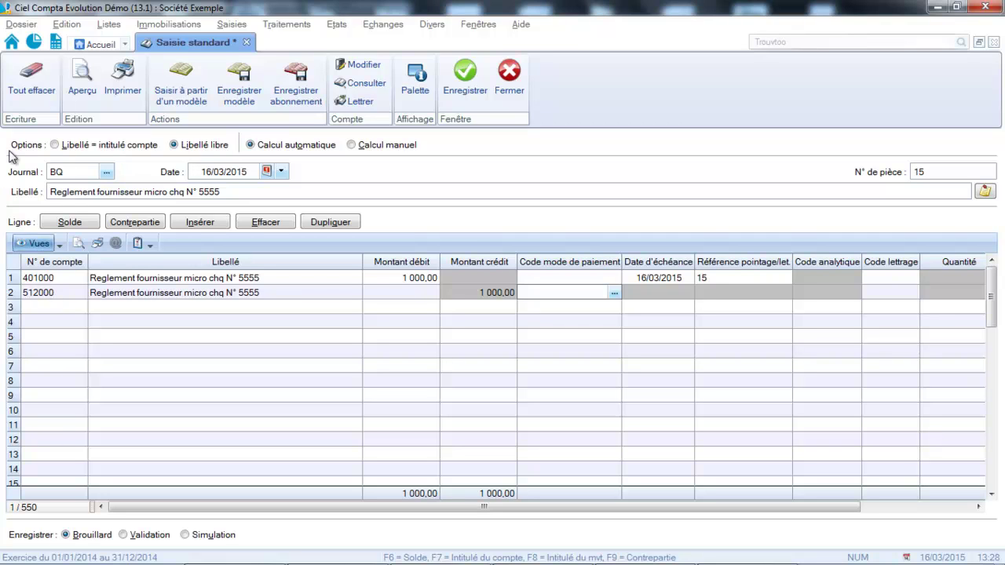
- Erase the whole entry and label the new one "achat ecran"
left_click(33, 83)
left_click(492, 277)
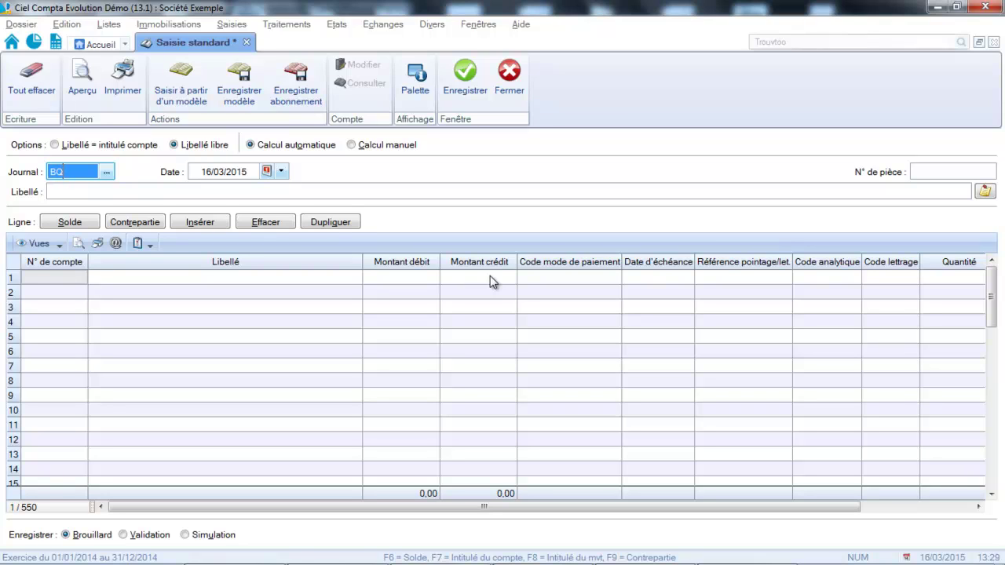
left_click(243, 194)
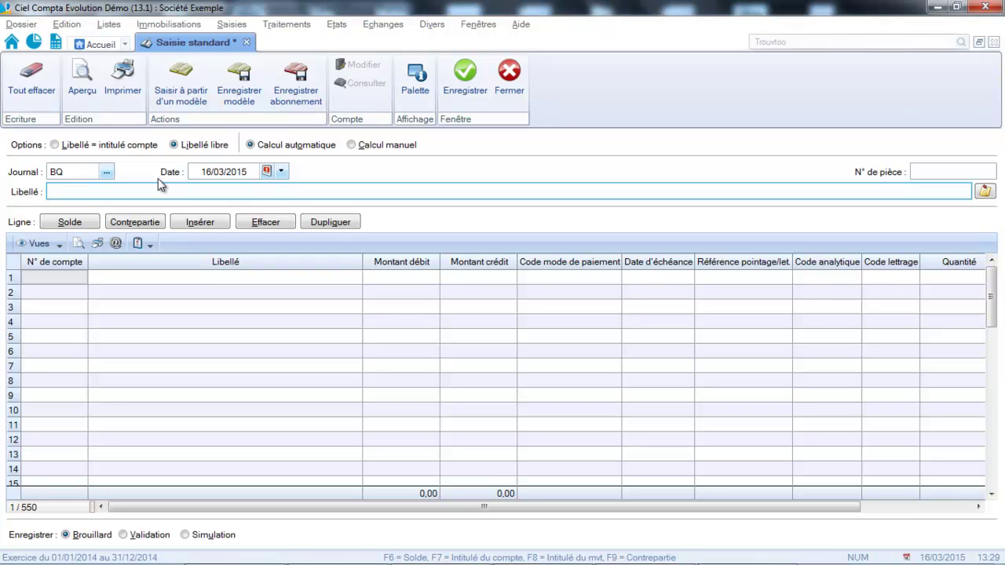
type("achat ecran")
key("Return")
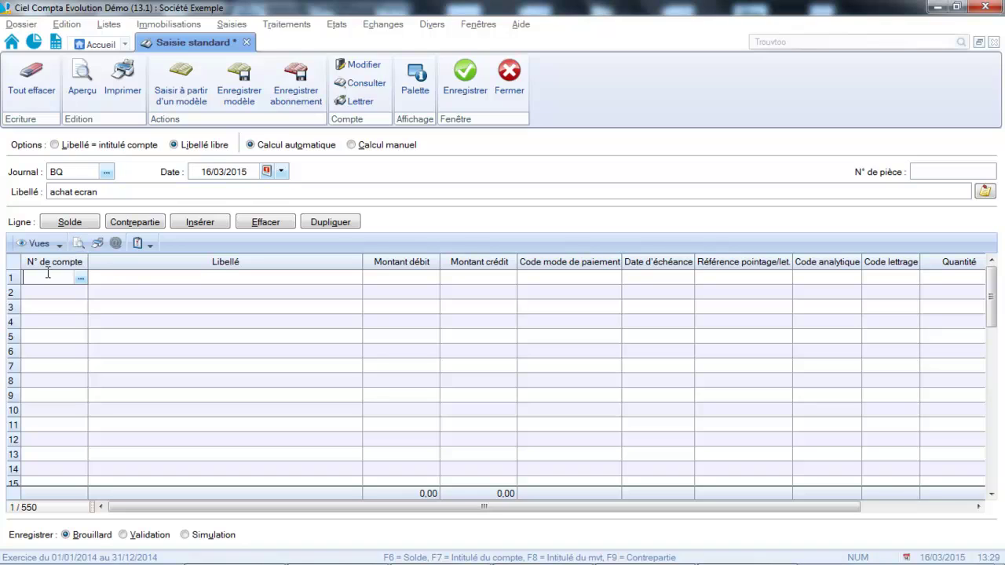
- Fill line 1 of the purchase entry with account 607000 and a debit of 1000
type("60700")
key("Return")
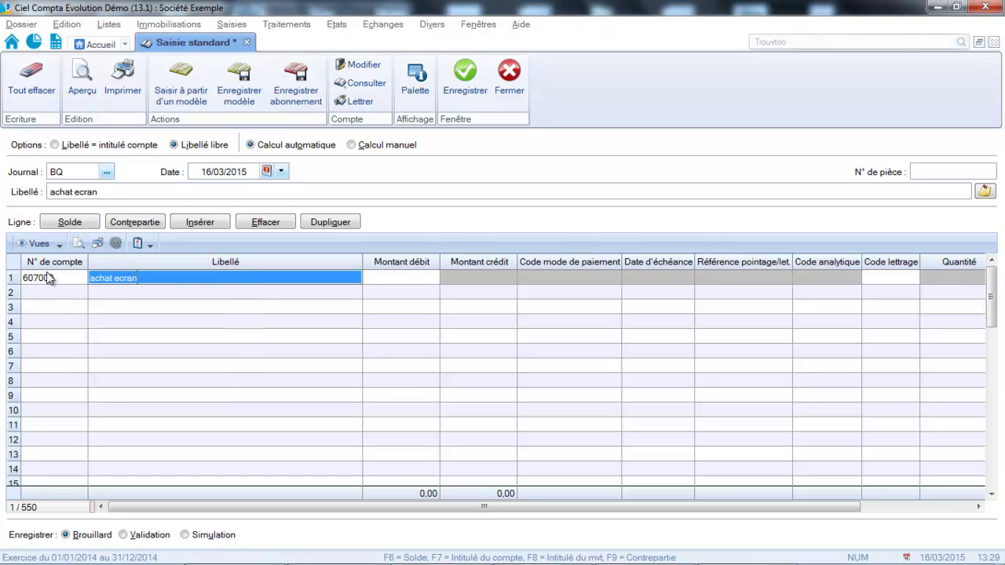
key("Return")
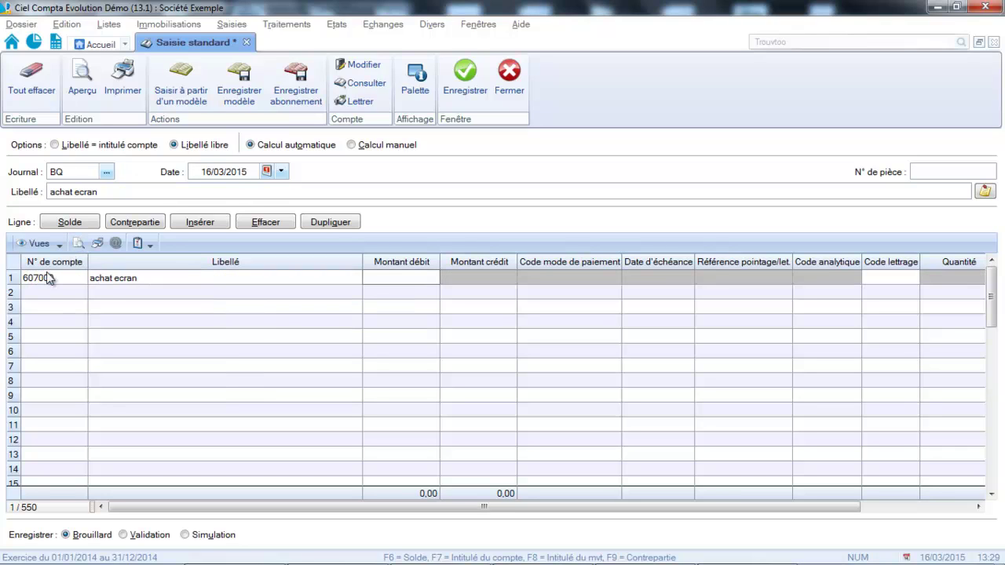
type("1000")
key("Return")
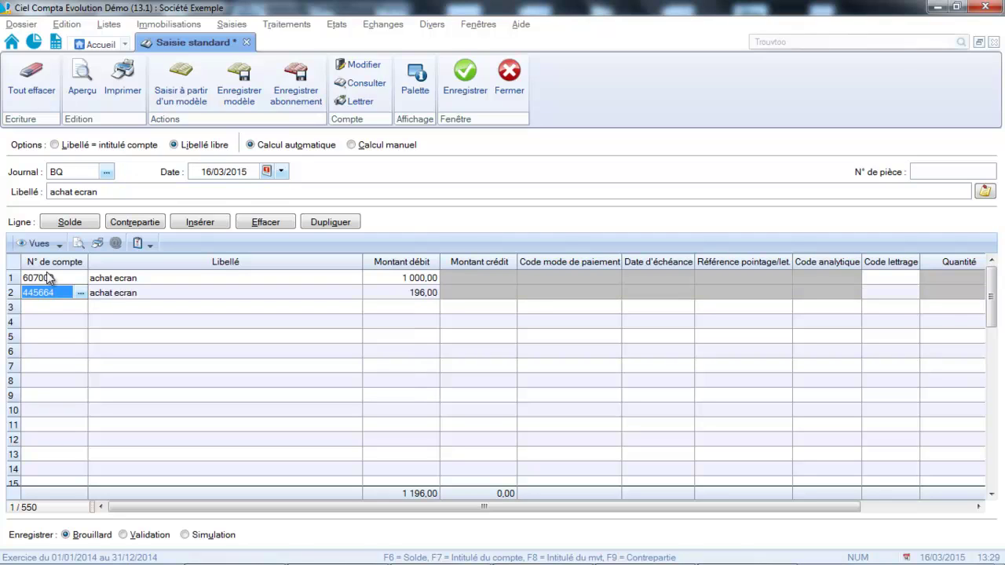
- Keep VAT account 445664 on line 2 and set its debit amount to 200
key("Return")
key("Return")
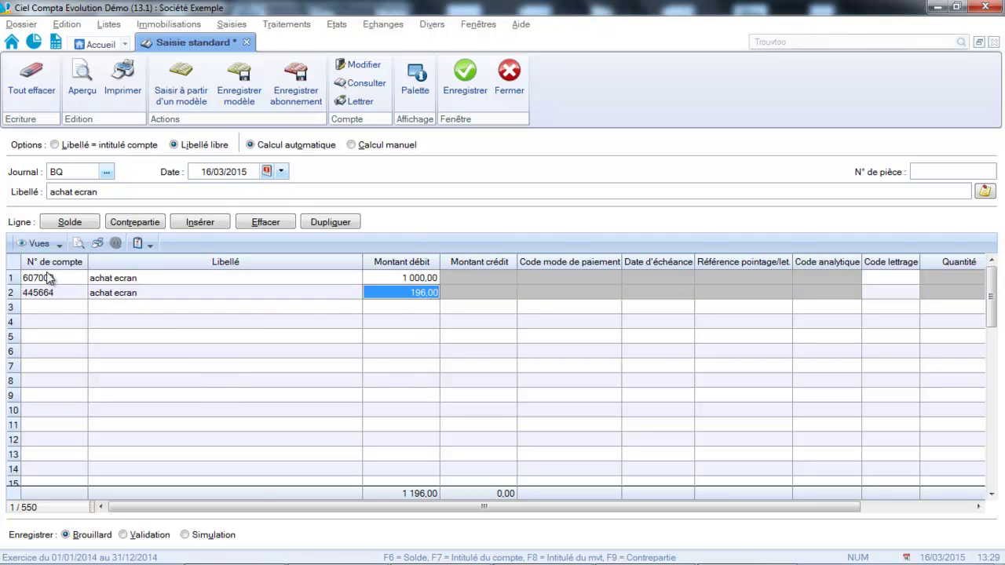
type("200")
key("Return")
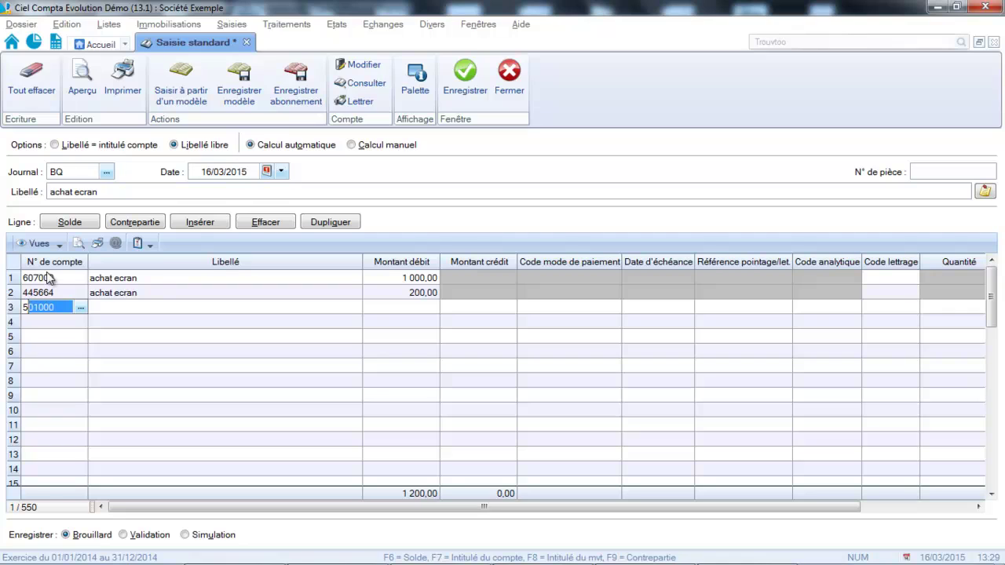
- Fill line 3 of the purchase entry with account 512000 and a credit of 1200
key("Return")
key("Return")
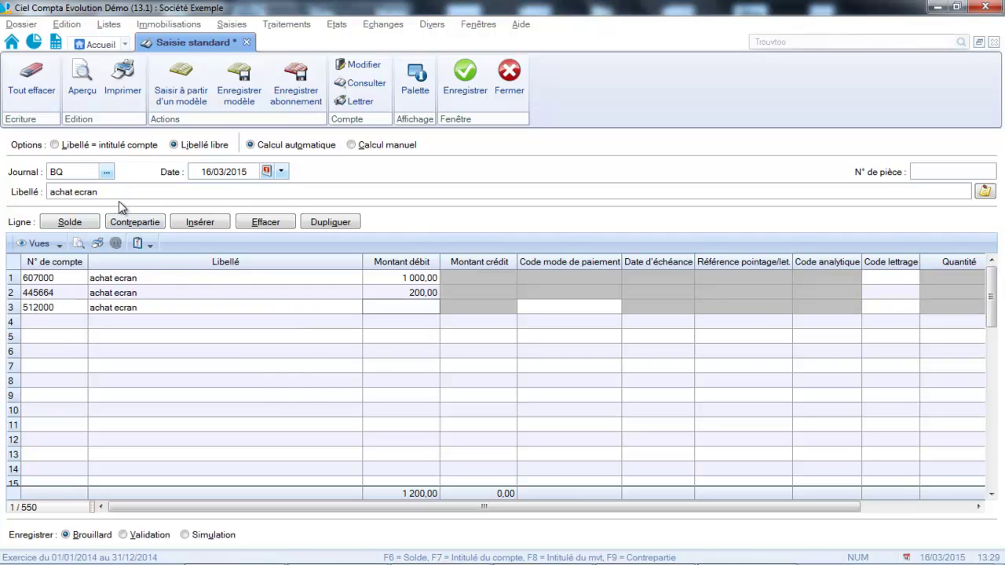
left_click(454, 307)
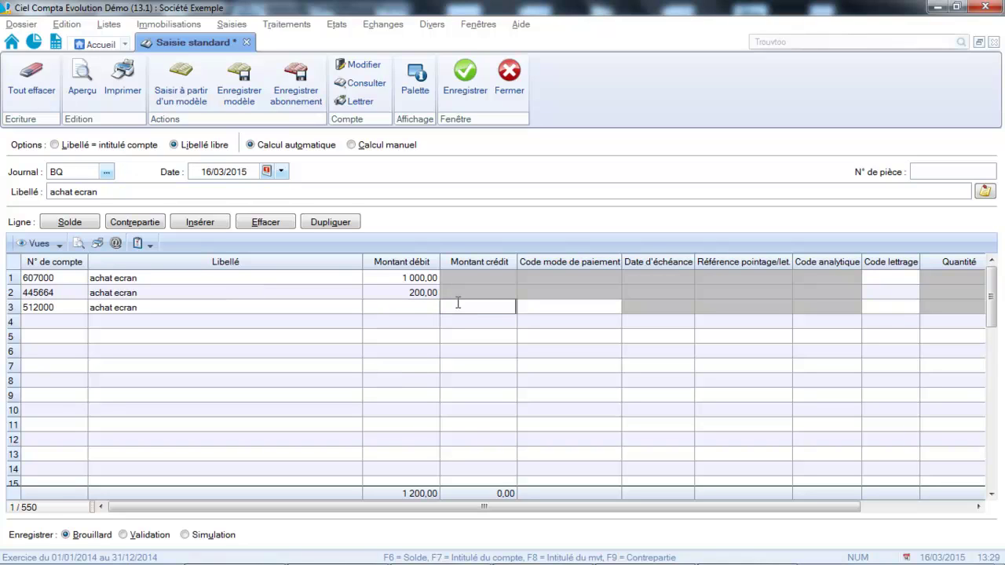
type("1 200")
key("Return")
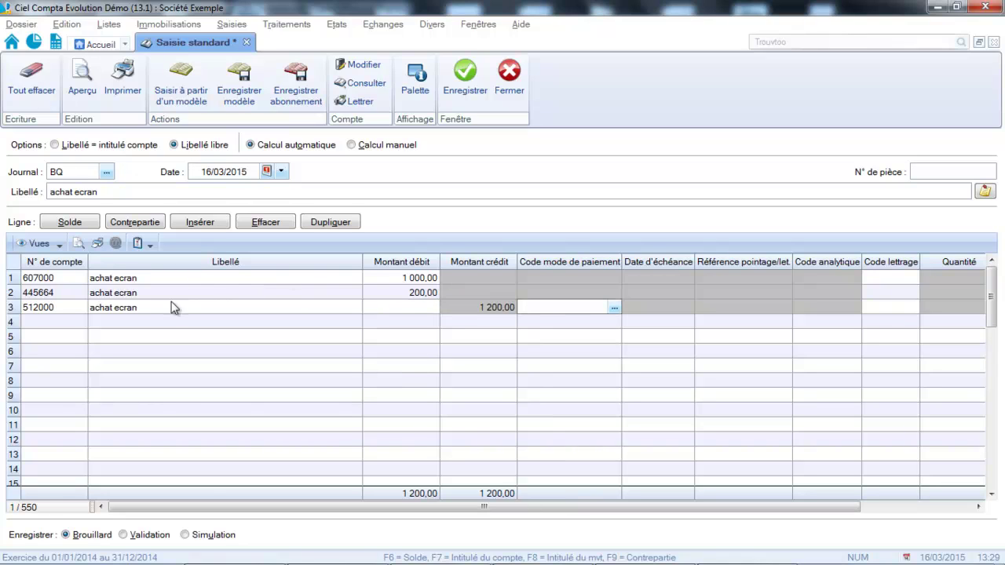
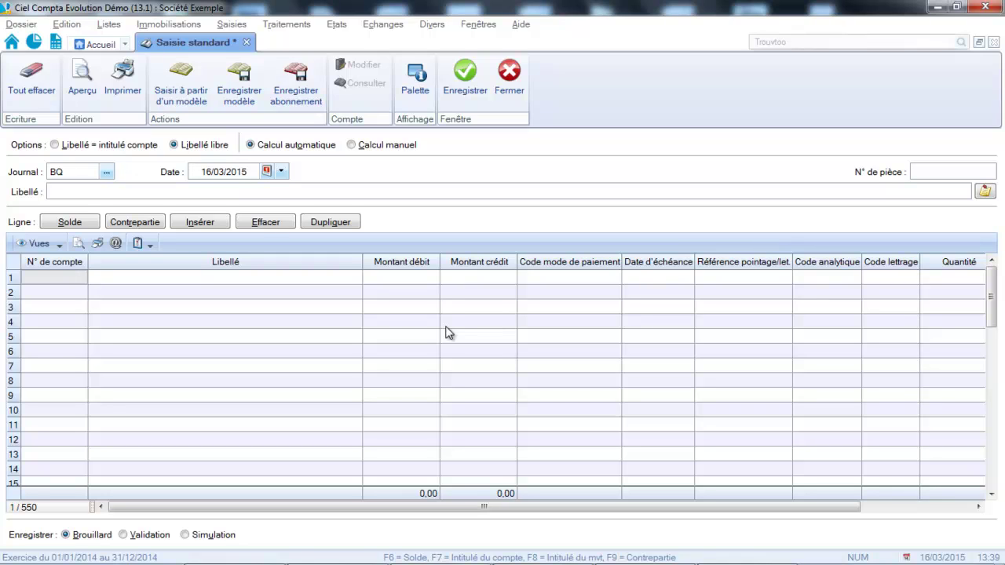
- Label the new blank bank entry "frais de restaurant"
left_click(133, 190)
key("Caps_Lock")
type("FRAI")
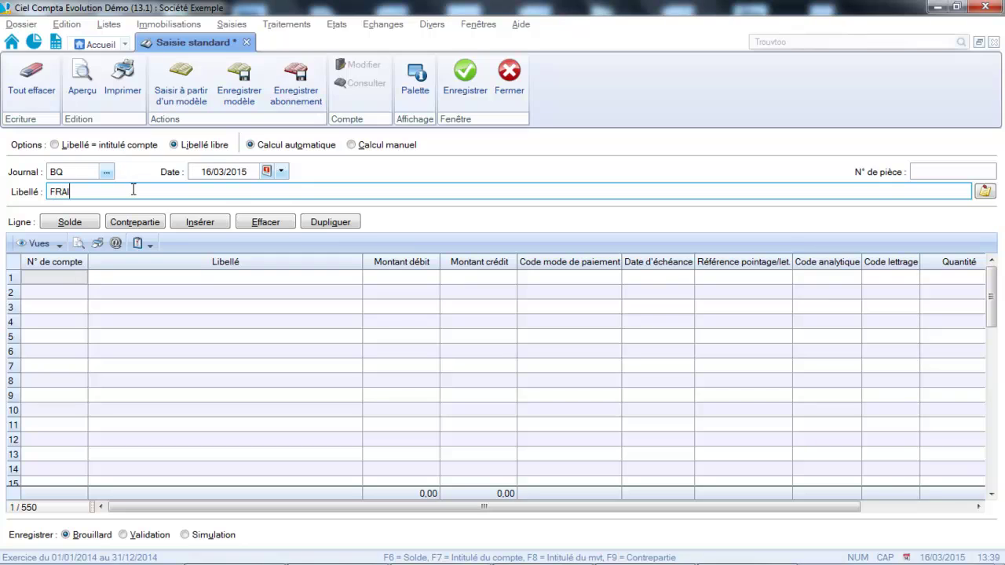
key("BackSpace")
key("BackSpace")
key("BackSpace")
key("Caps_Lock")
key("BackSpace")
type("frais de restaurant")
key("Return")
- Fill line 1 with account 625000 and a debit of 15, accepting the automatically calculated VAT line
type("625000")
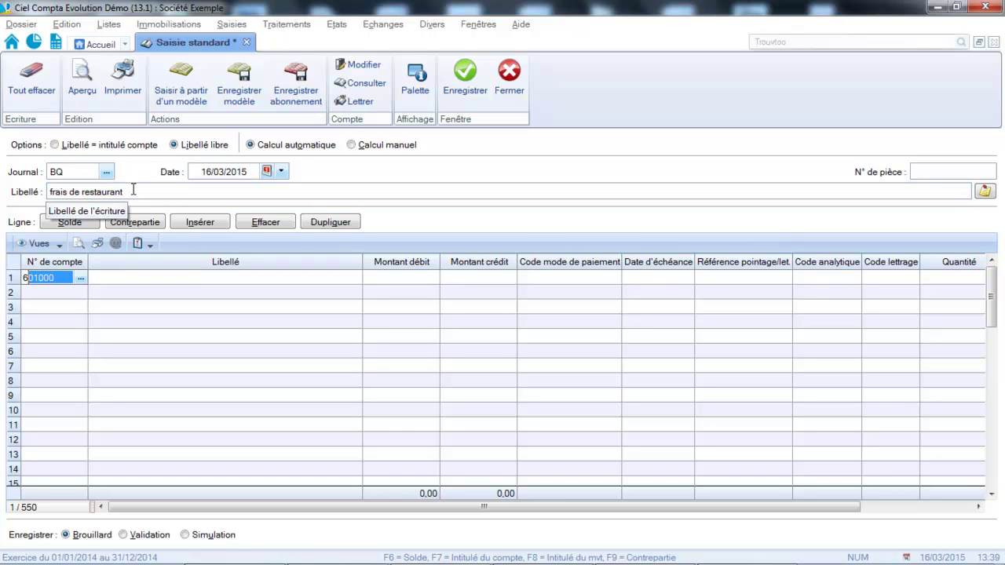
key("Return")
type("15")
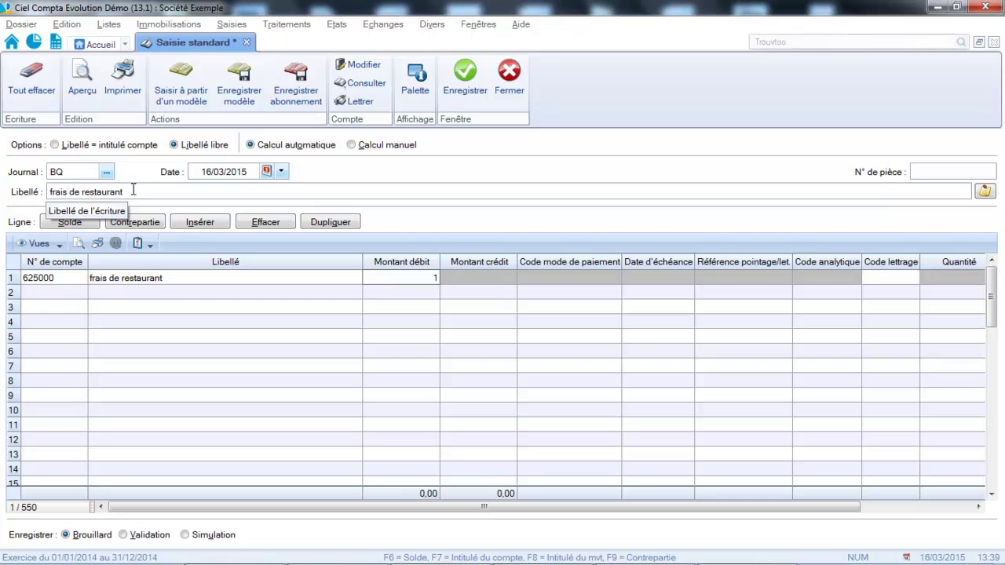
key("Return")
key("Return")
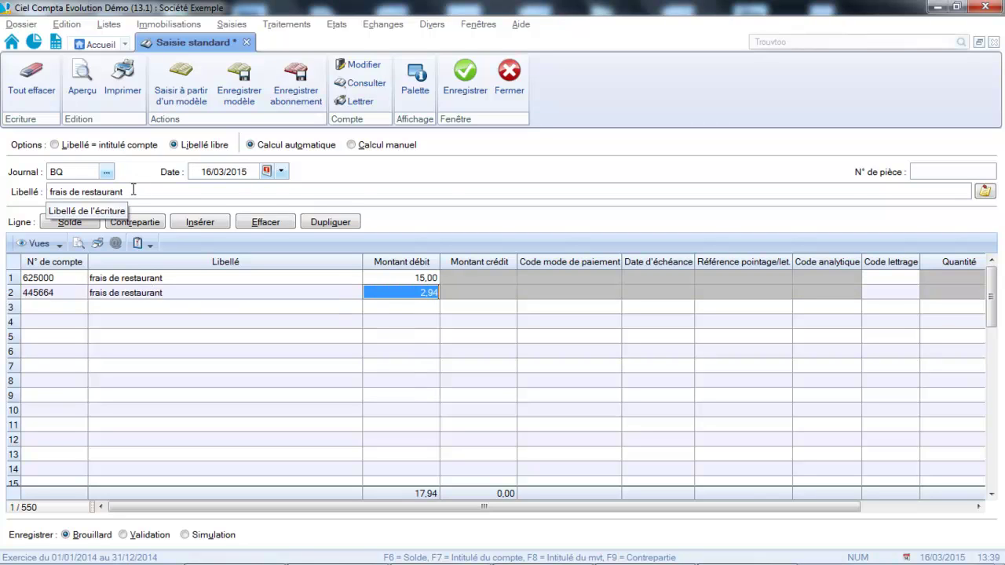
key("Return")
- Add account 512000 on line 3 and balance the entry automatically on that line
type("512000")
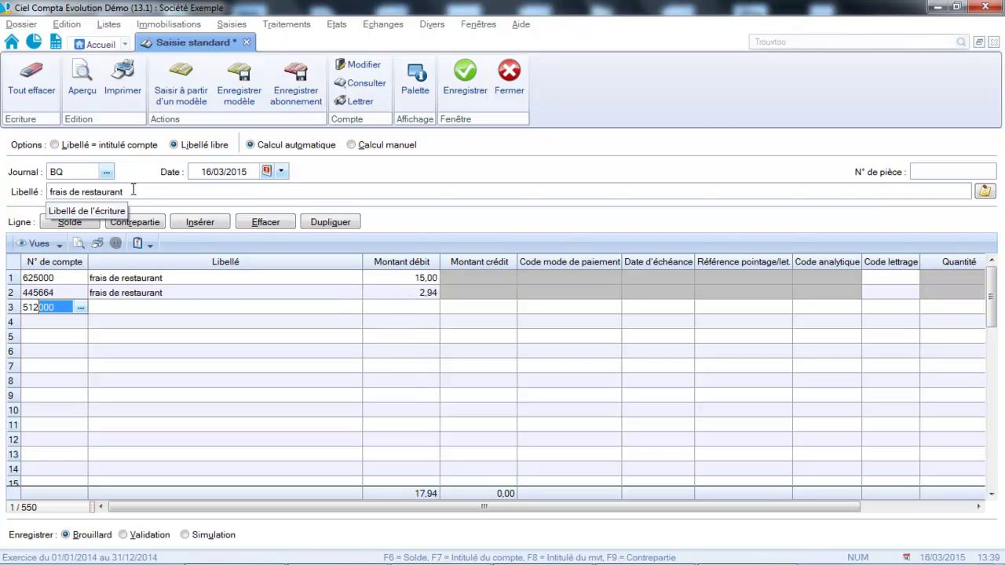
key("Return")
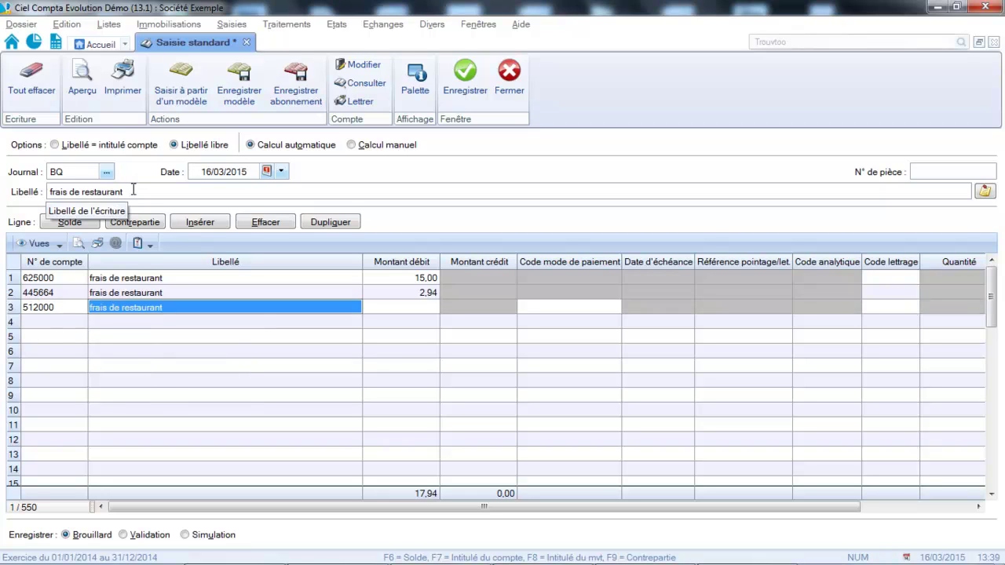
left_click(81, 223)
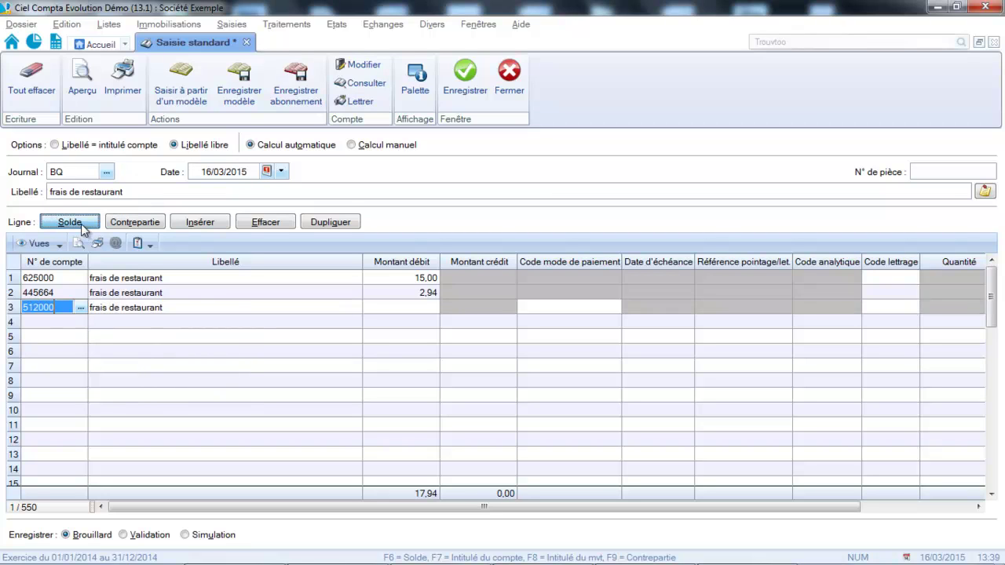
- Extend the entry label to "frais de restaurant carte bleue" and apply it to the lines
left_click(209, 190)
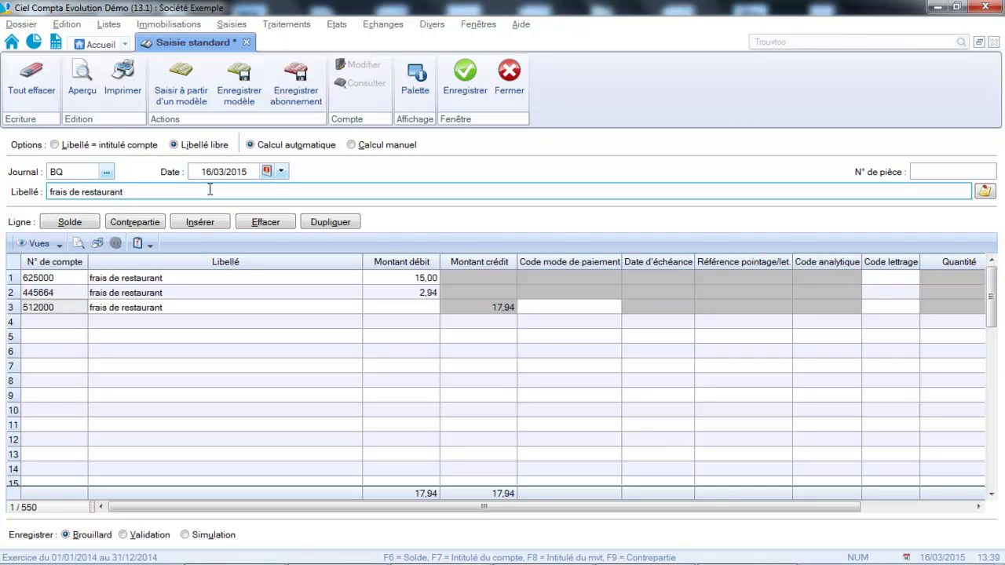
type("cart ebleu")
key("BackSpace")
key("BackSpace")
key("BackSpace")
key("BackSpace")
key("BackSpace")
key("BackSpace")
type("e bleu")
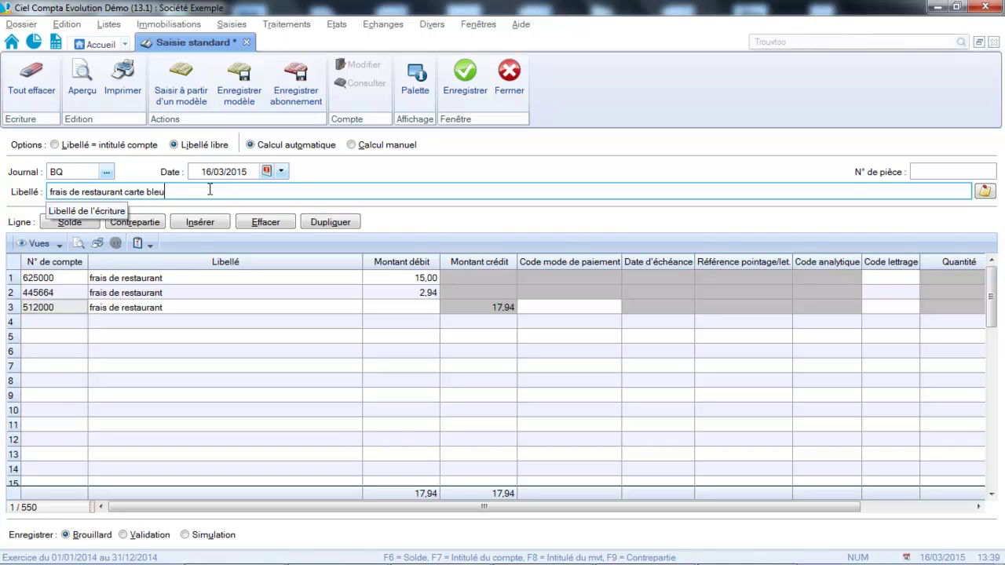
type("e")
key("Return")
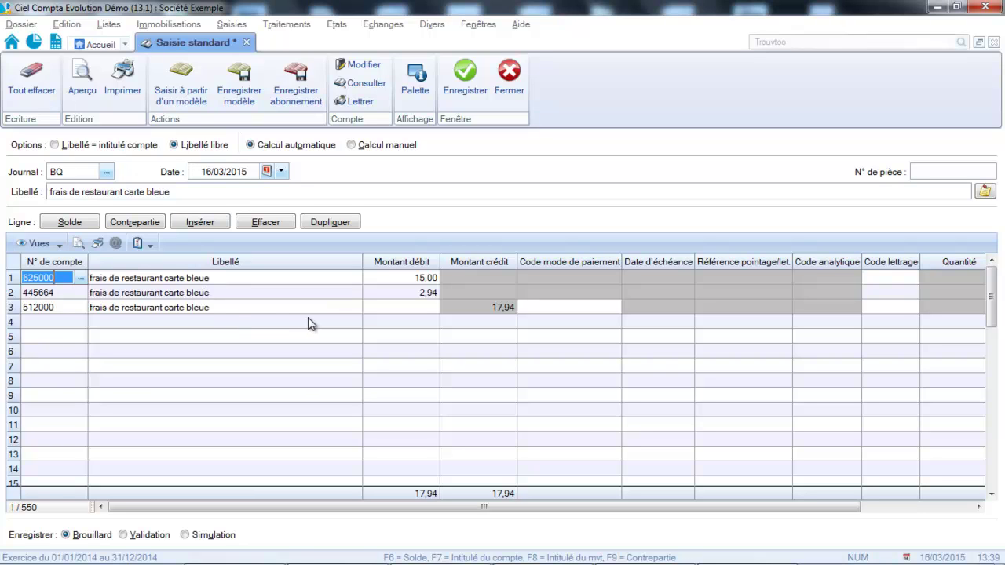
- Clear the entire unsaved restaurant expense entry from the bank journal and confirm the deletion
left_click(80, 297)
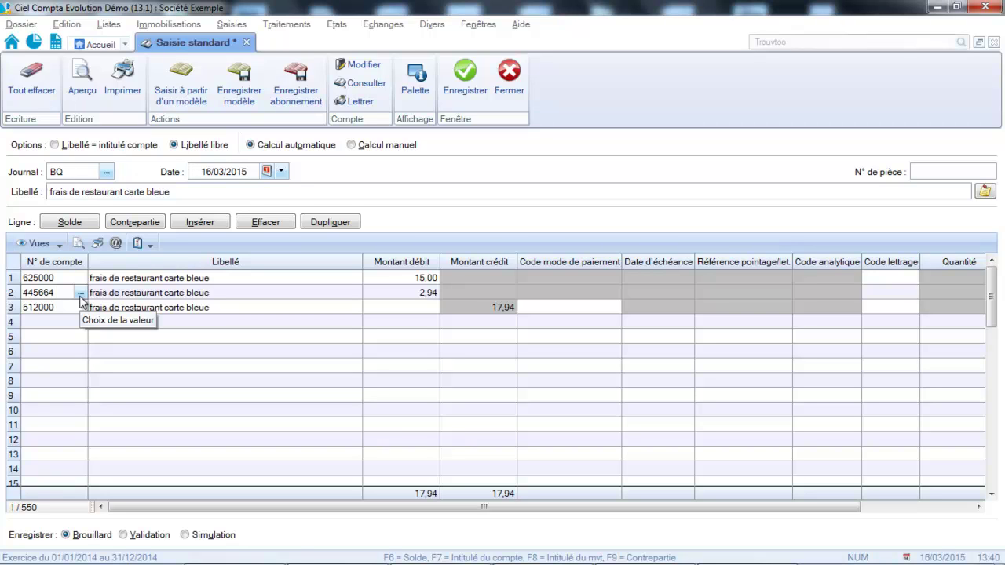
left_click(51, 66)
left_click(473, 270)
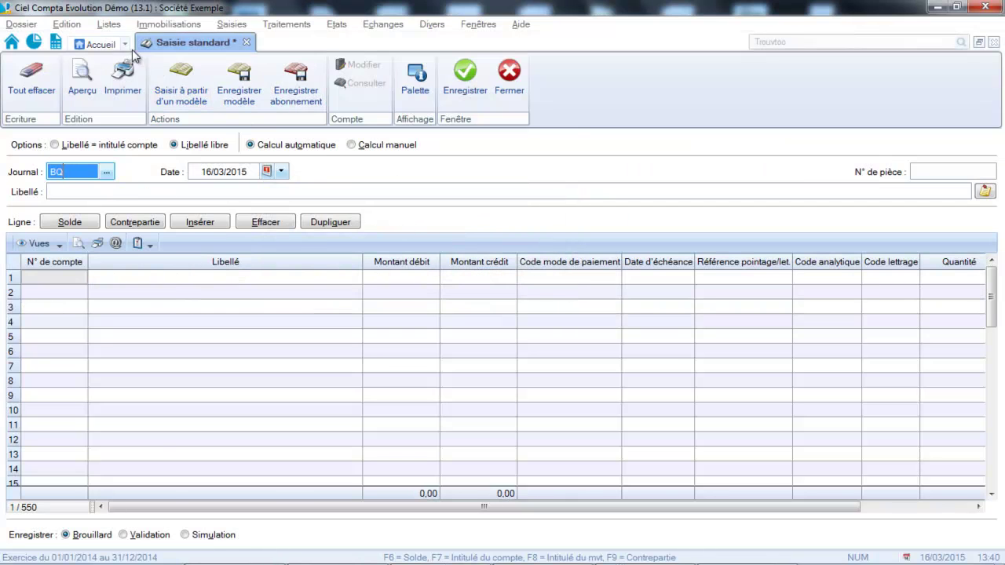
- Open the chart of accounts, show the class 5 financial accounts and search for 512
left_click(109, 25)
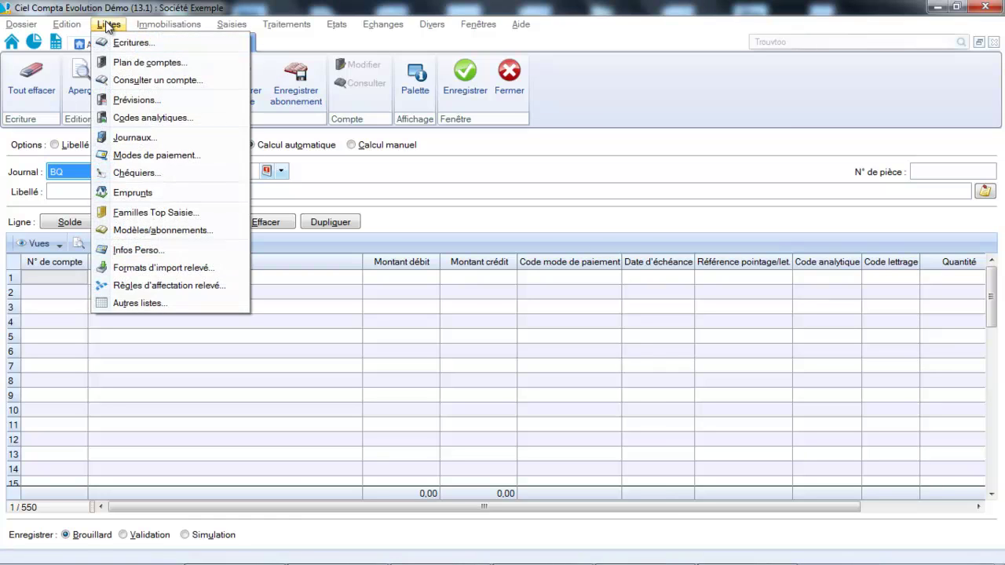
left_click(119, 62)
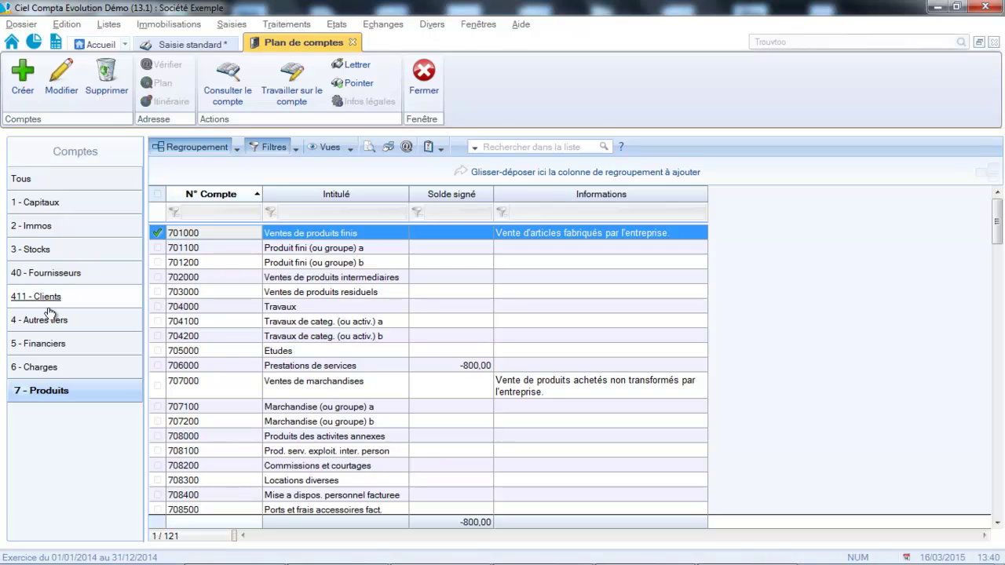
left_click(43, 343)
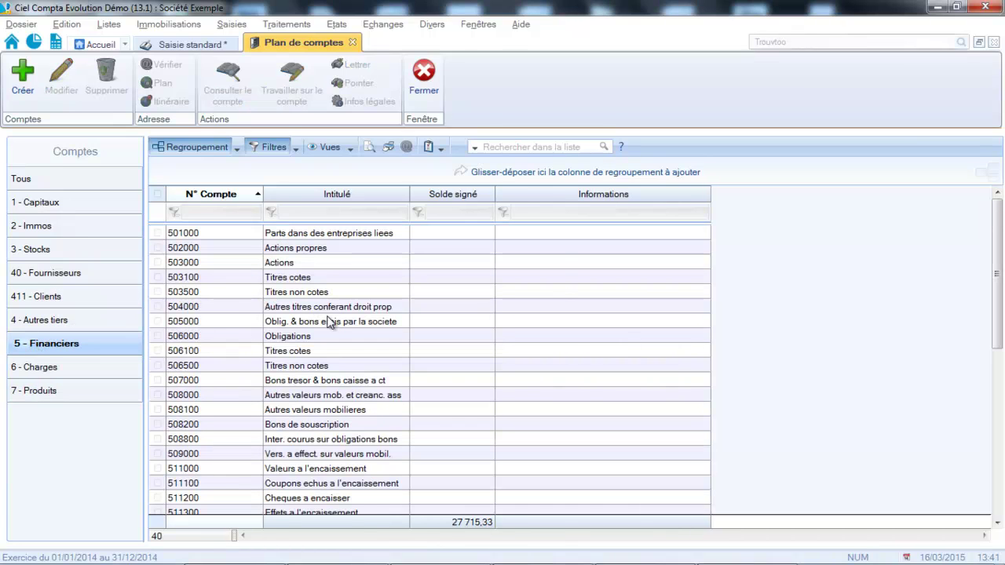
left_click(530, 150)
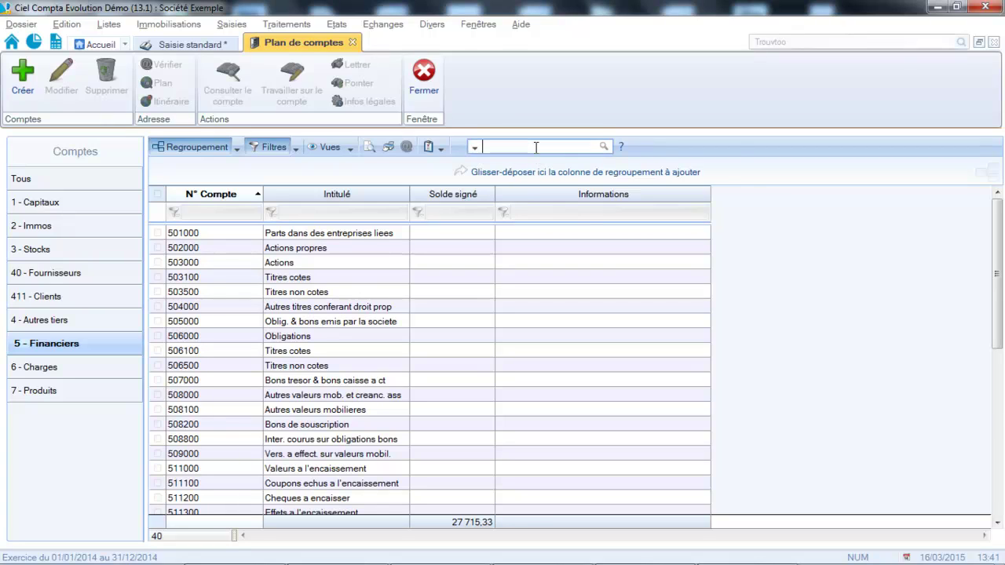
type("512")
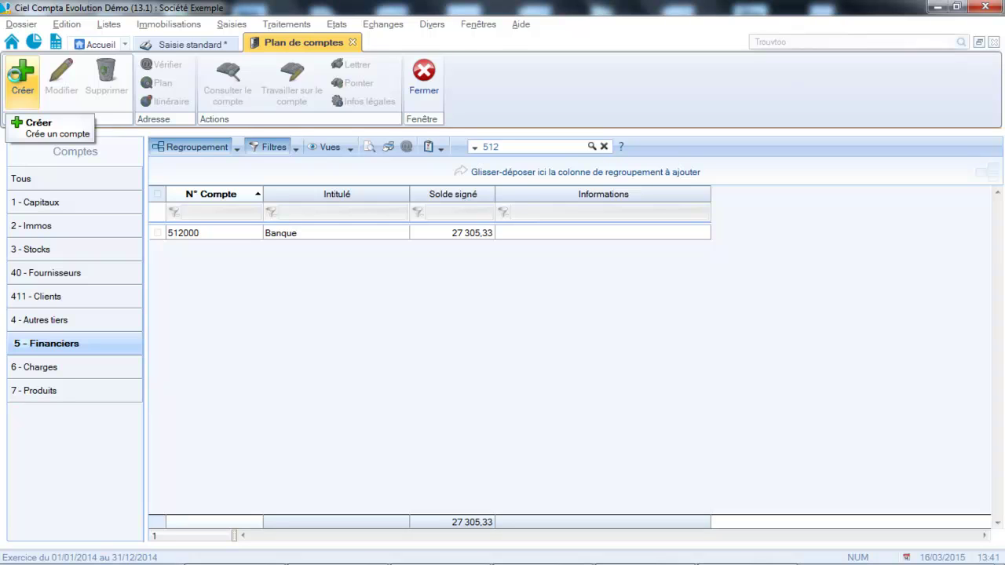
- Create account 512100 with the title "CB BPA" and save it
left_click(17, 74)
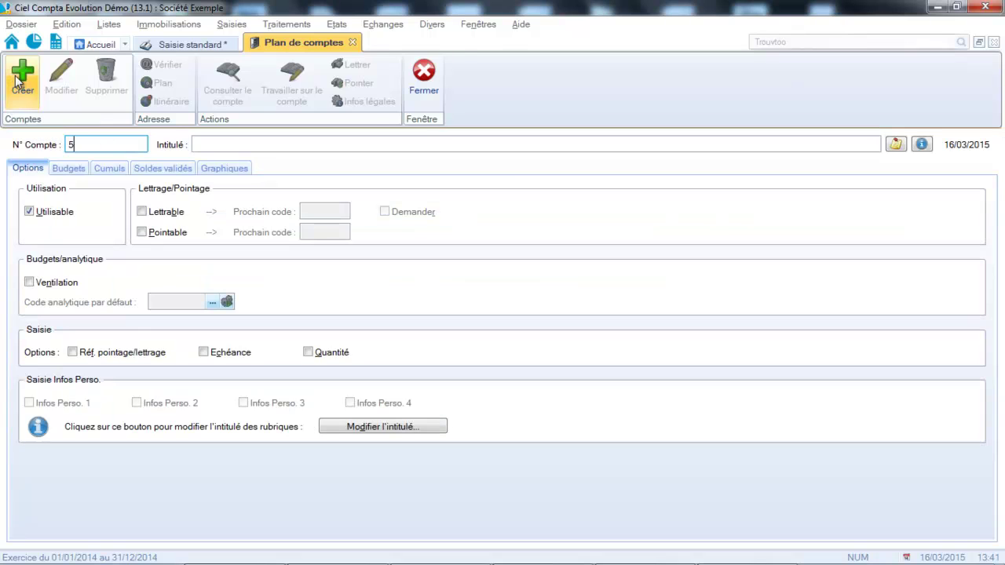
type("12100")
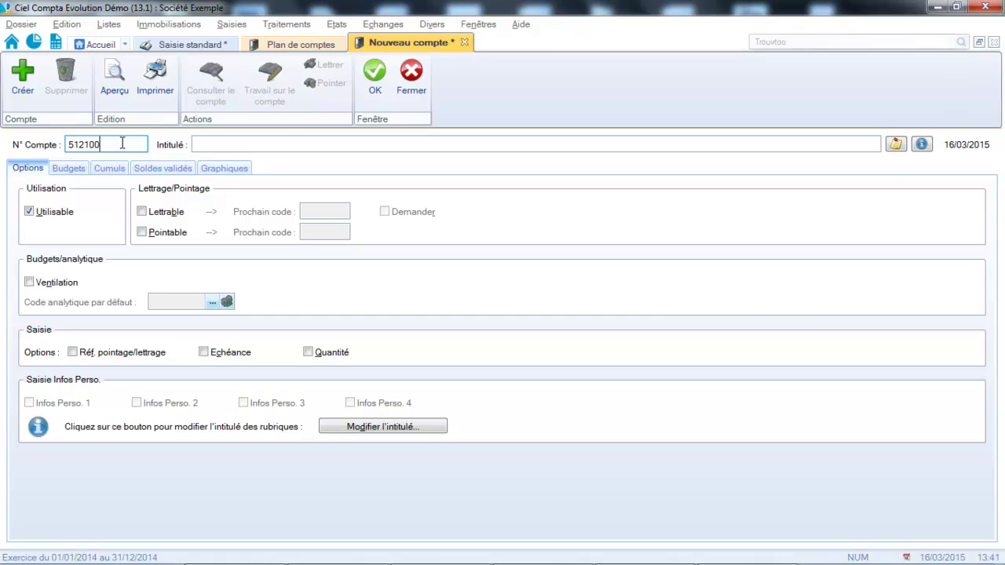
left_click(218, 142)
key("Caps_Lock")
type("CB ")
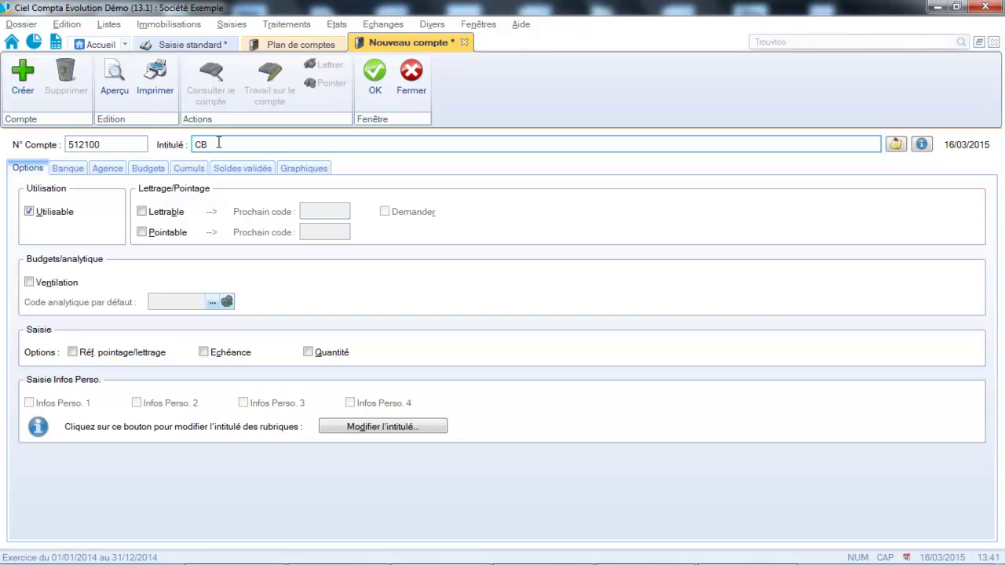
type("BRA")
key("Tab")
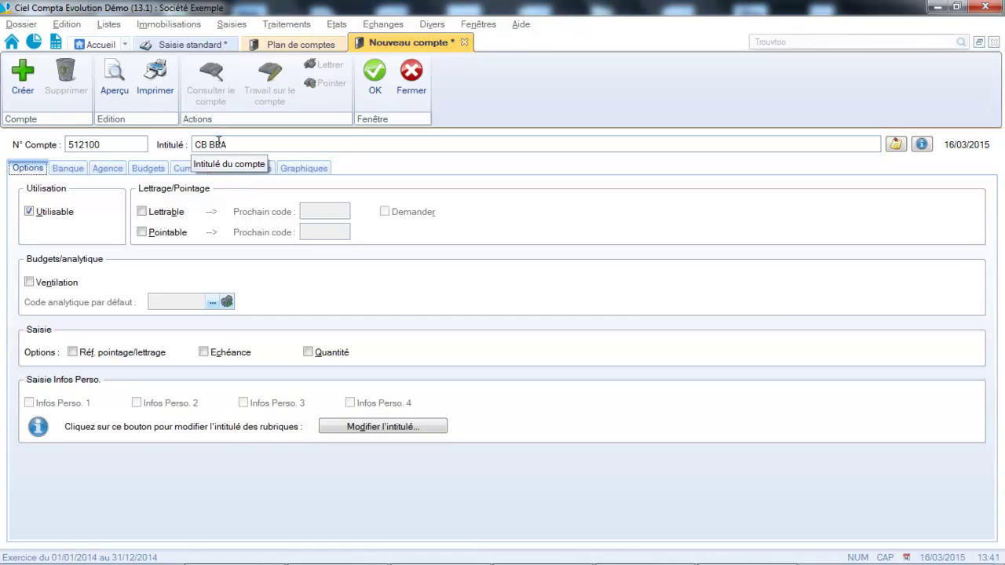
left_click(372, 89)
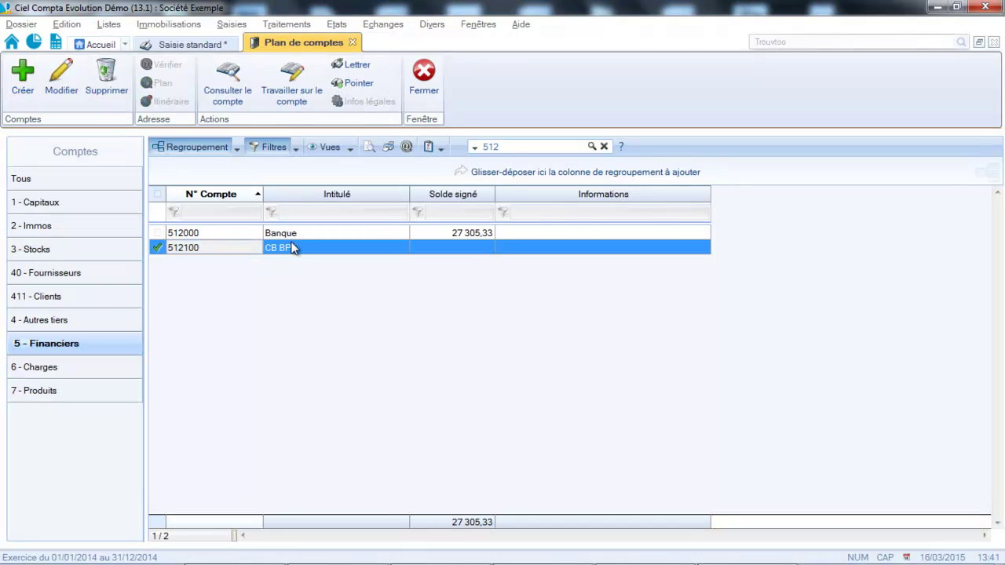
- Start a new journal in the journal list with code CB and title "CARTE BLEUE BPA"
left_click(108, 25)
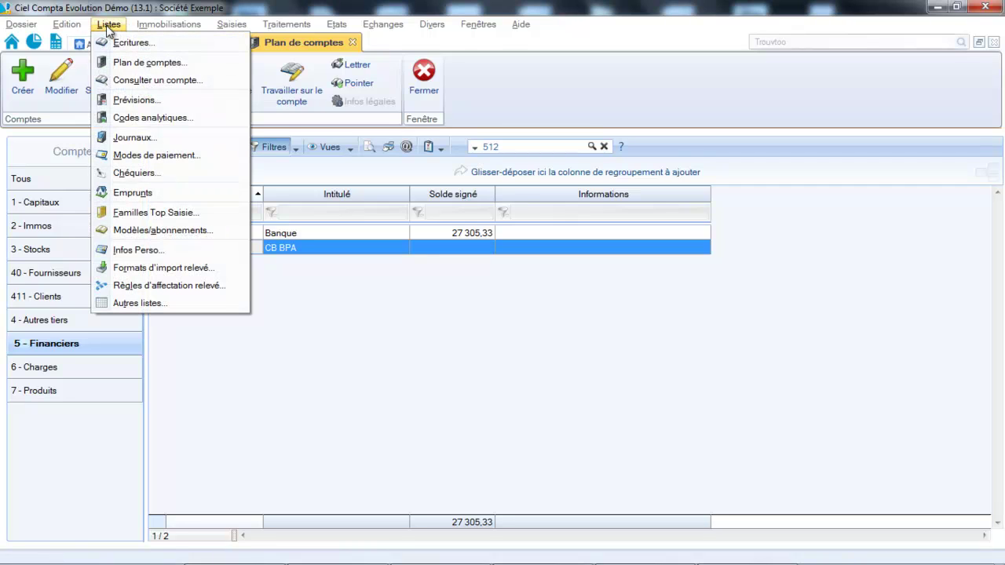
left_click(118, 137)
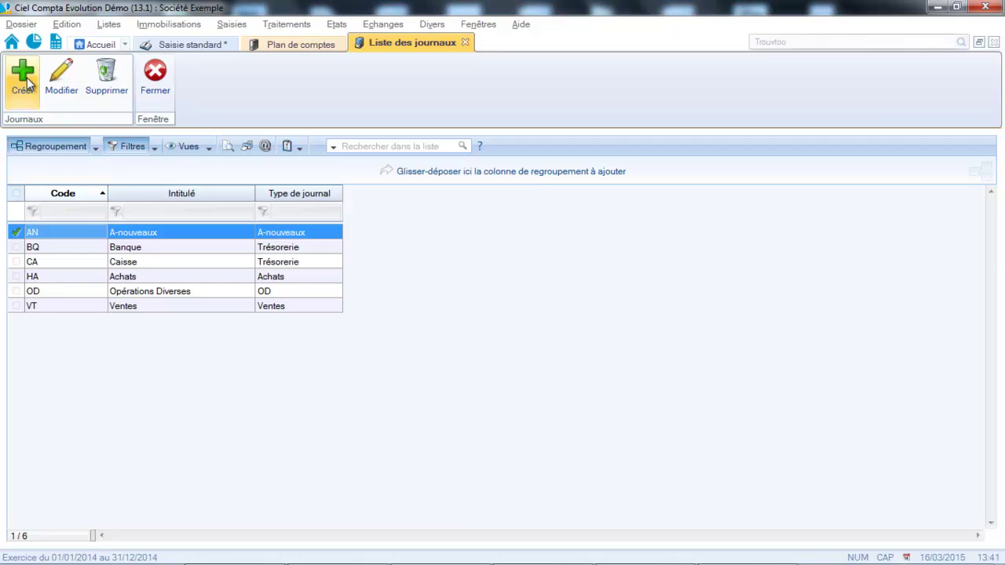
left_click(26, 81)
type("CB")
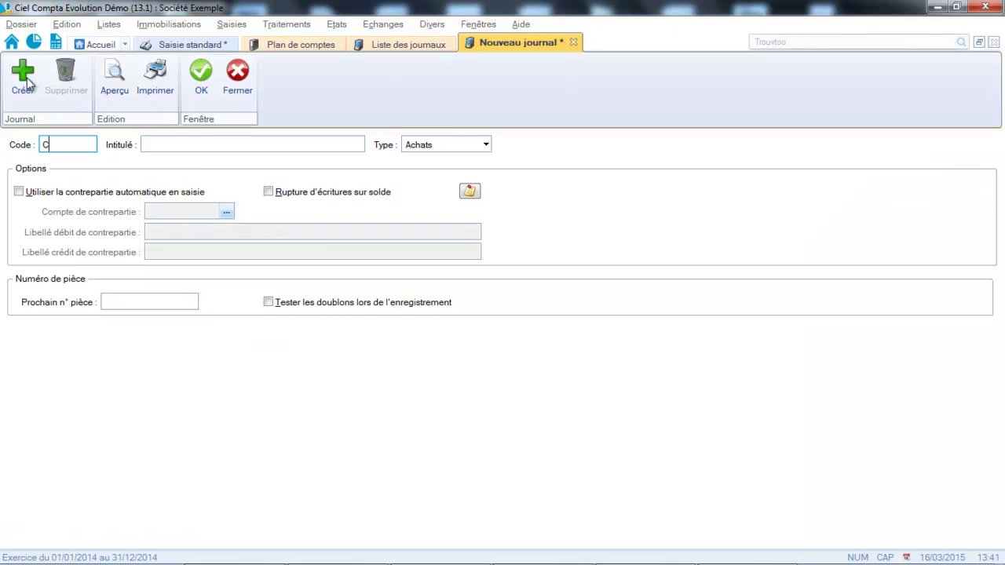
left_click(163, 146)
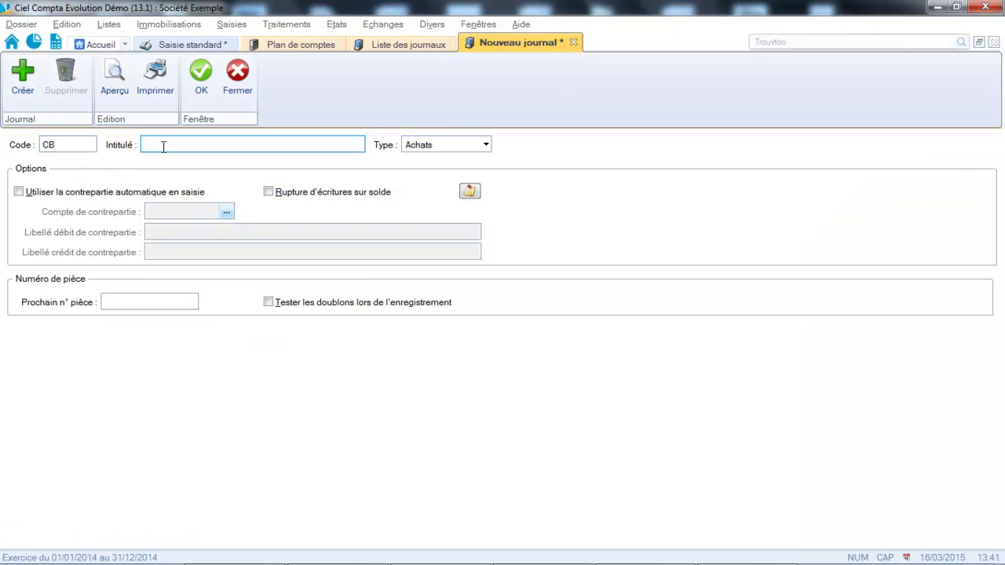
type("CARTE BLE")
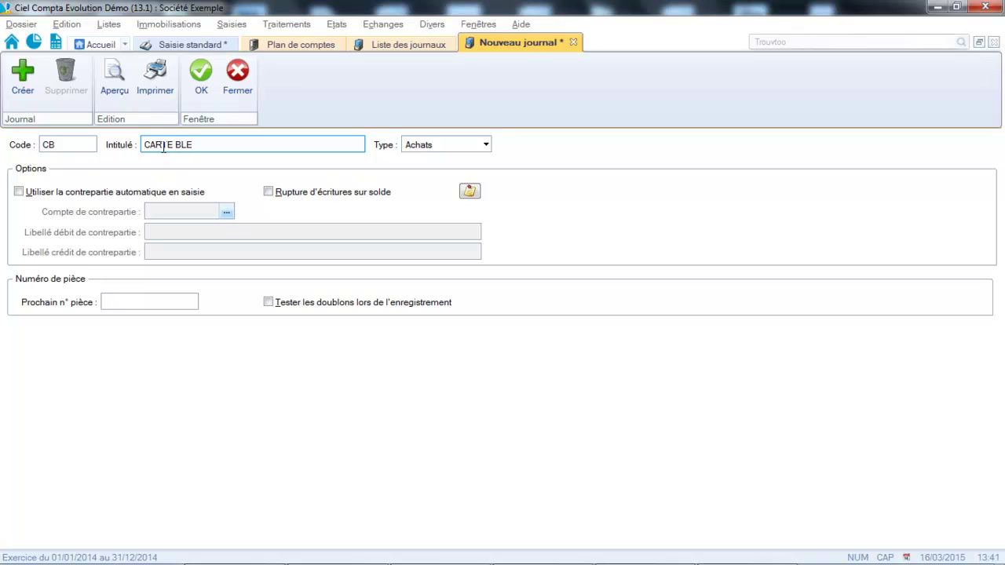
type("UE BPA")
key("Tab")
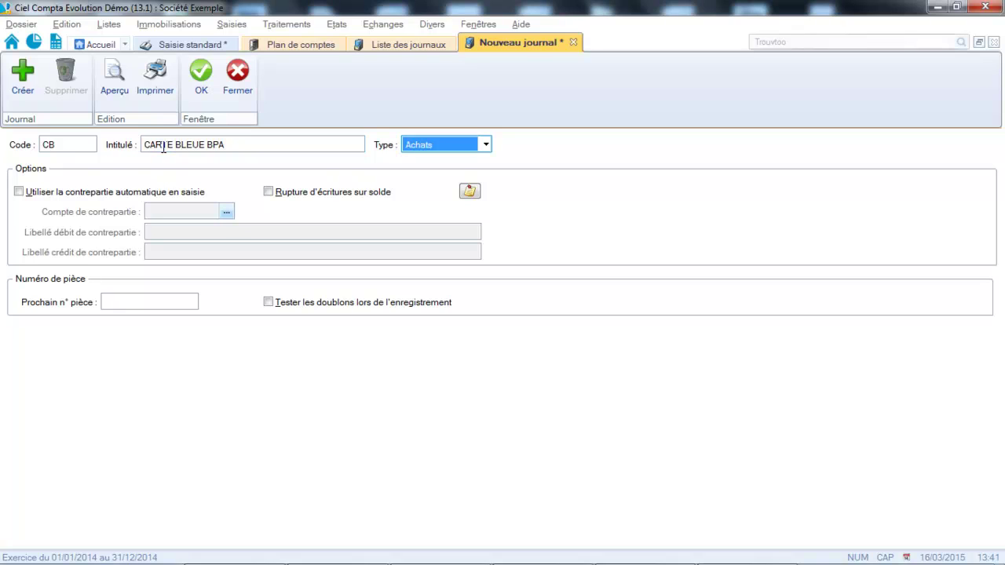
- Enable the automatic counterpart with account 512100 for the new journal, save it and close the journal list
left_click(18, 191)
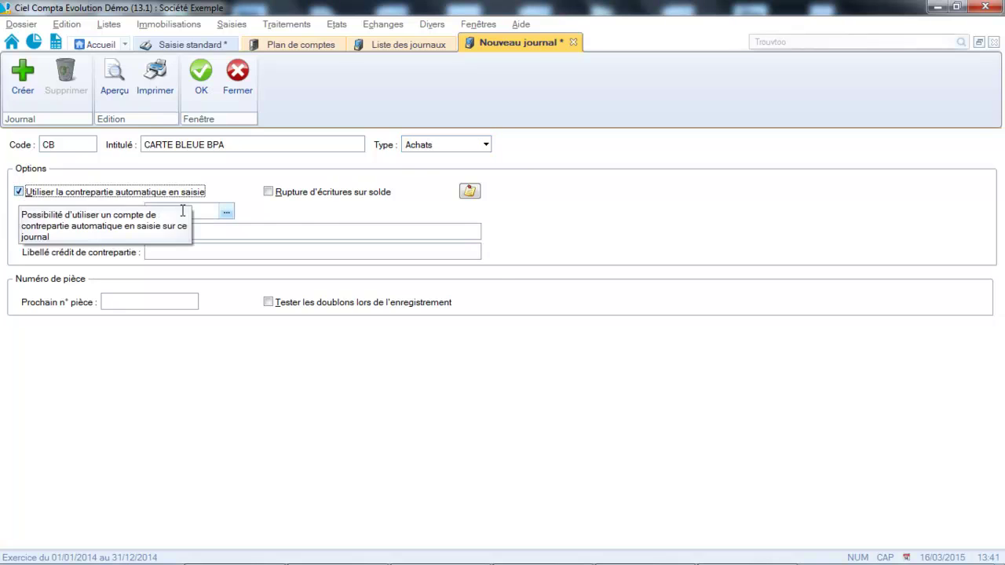
left_click(226, 213)
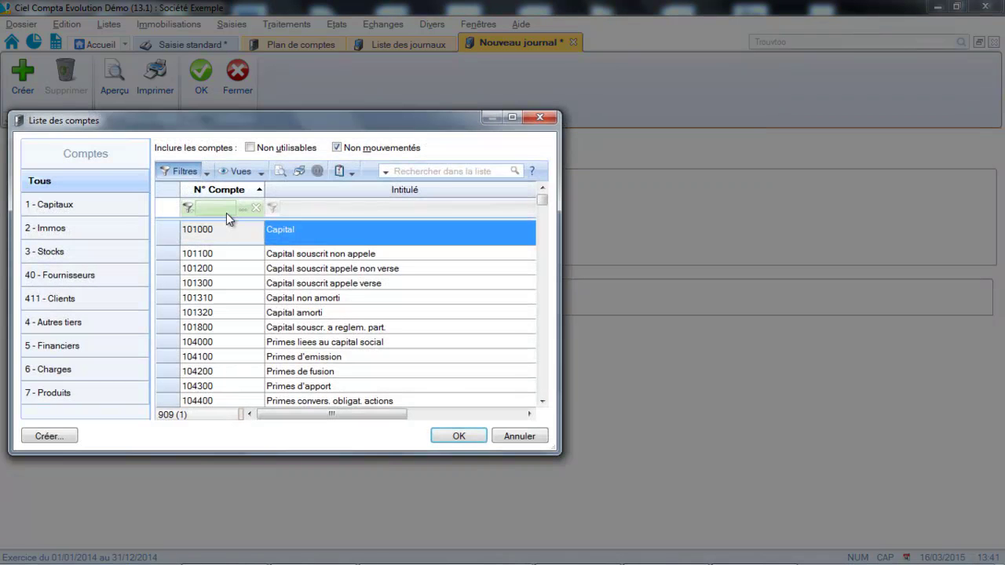
left_click(438, 172)
type("512")
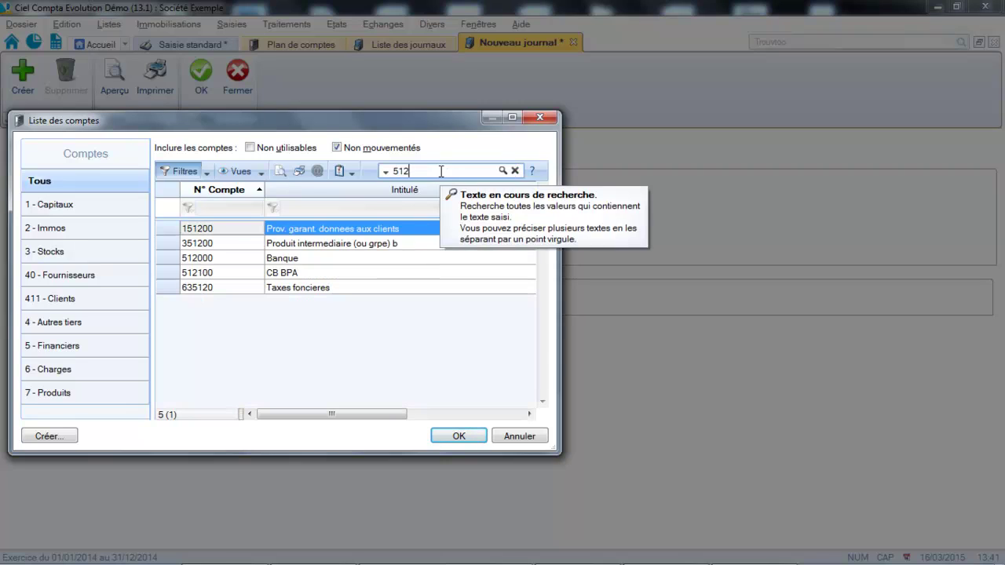
left_click(246, 273)
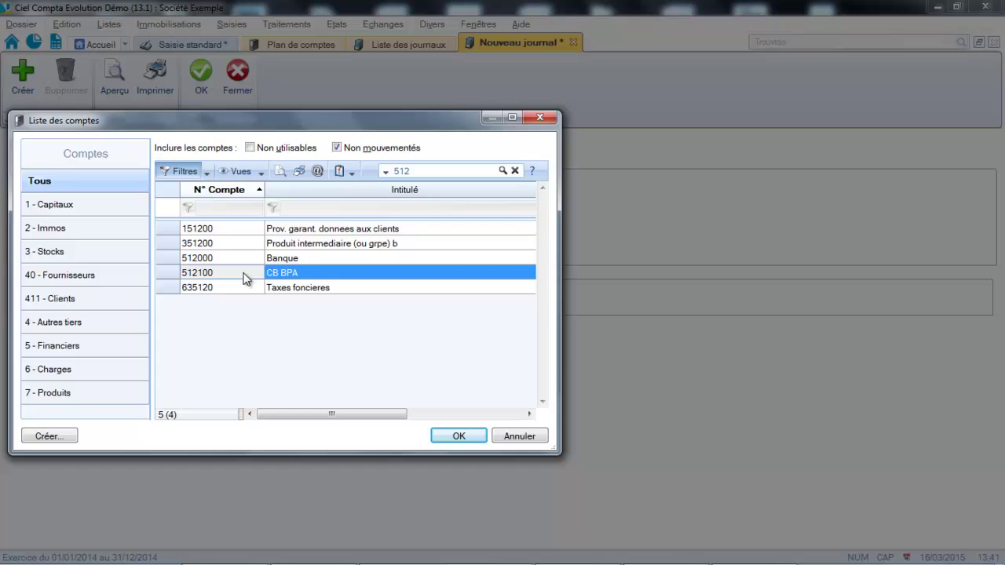
left_click(468, 437)
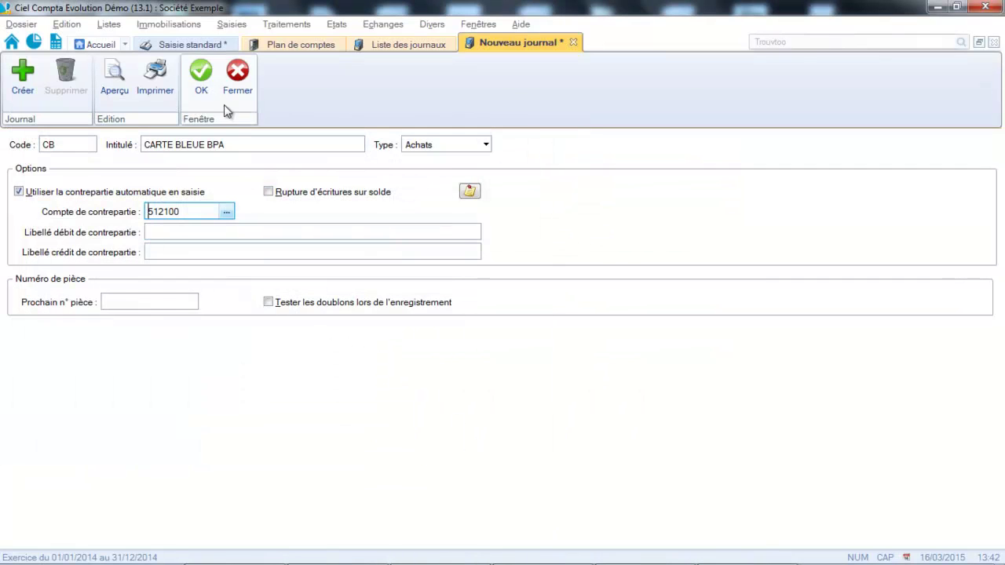
left_click(200, 90)
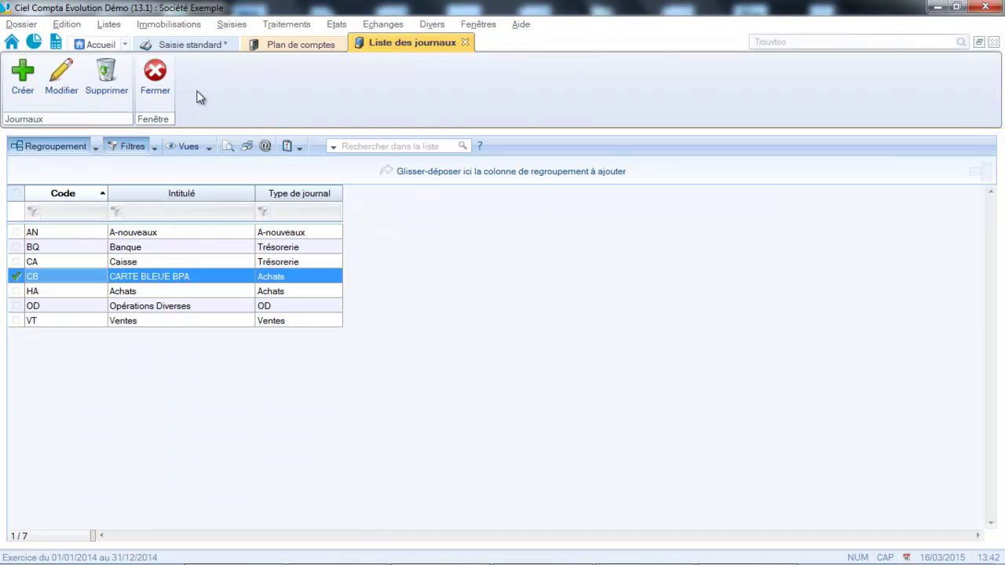
left_click(154, 86)
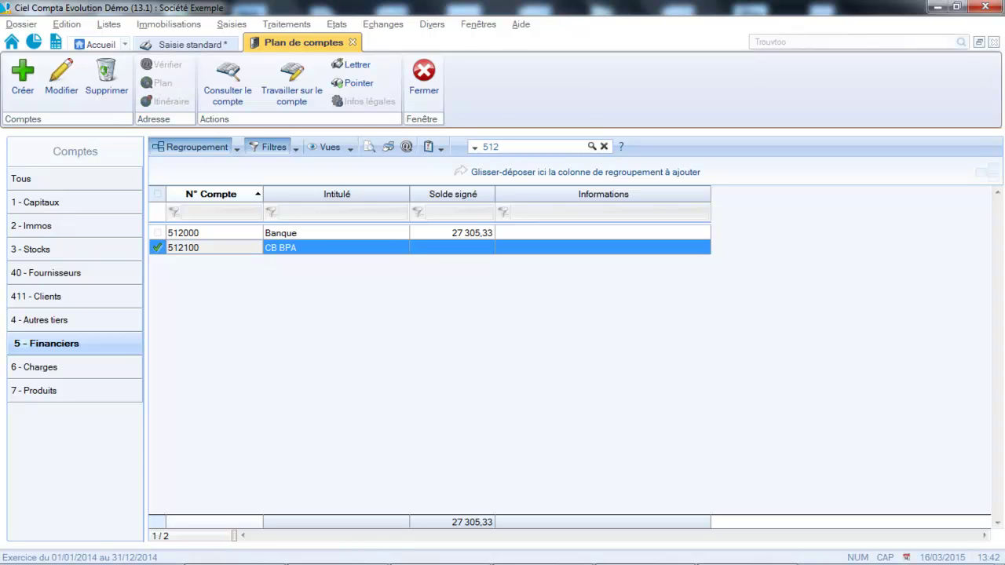
- Return to standard entry and set the blank entry's journal to CB and its document number to 20
left_click(232, 24)
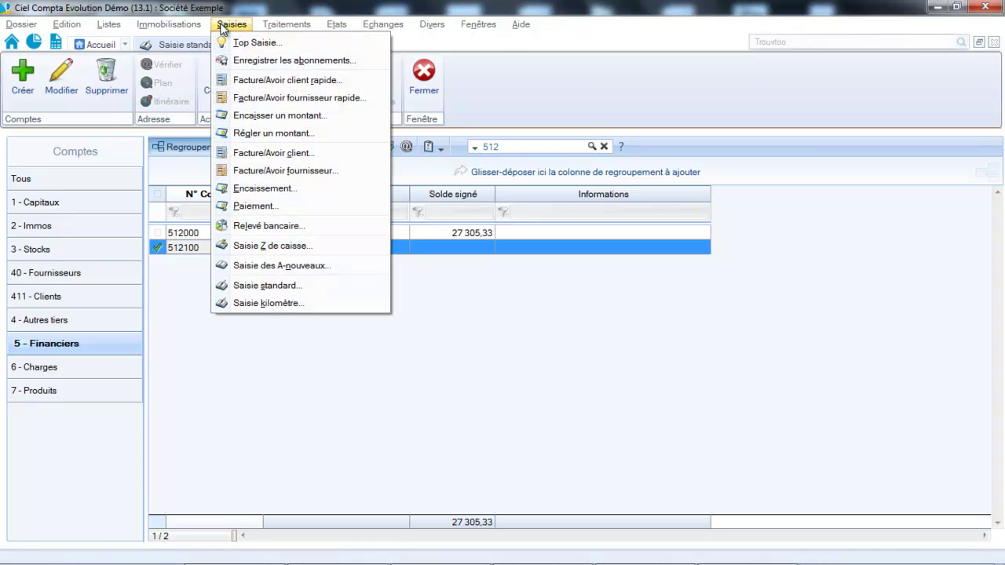
left_click(247, 284)
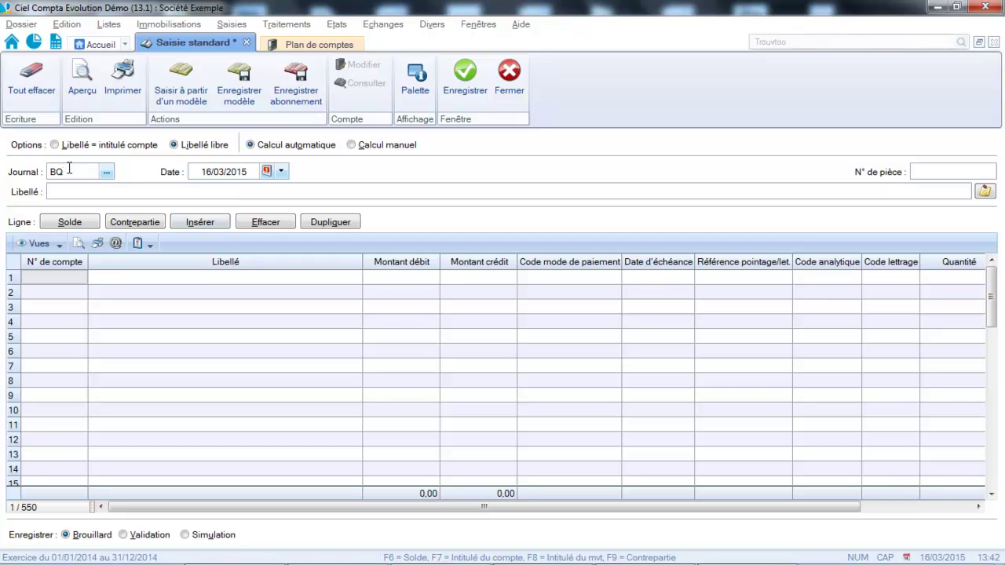
left_click(69, 169)
type("CB")
key("Tab")
key("Tab")
type("20")
key("Tab")
- Label the CB journal entry "Frais de restaurant"
key("Caps_Lock")
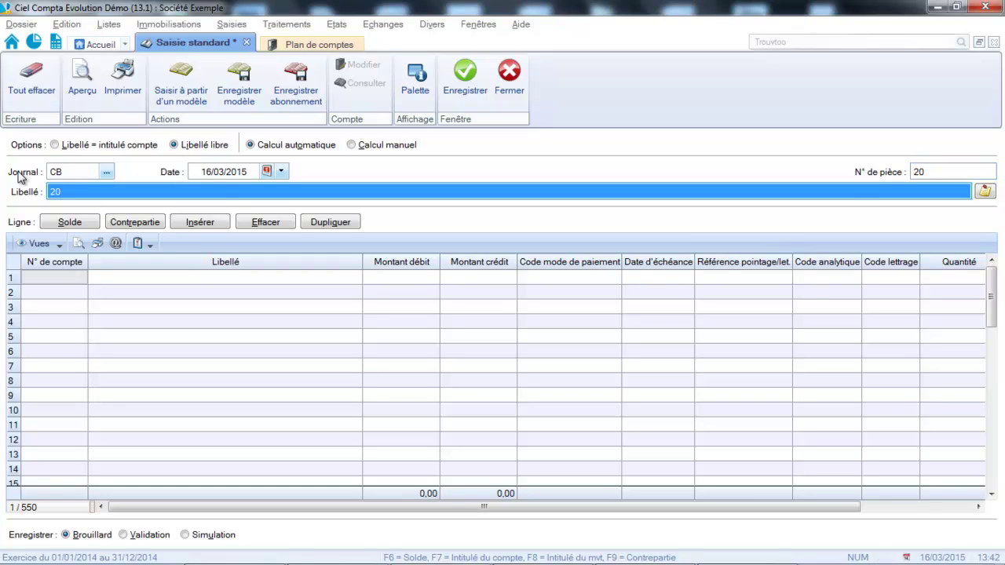
type("Fra")
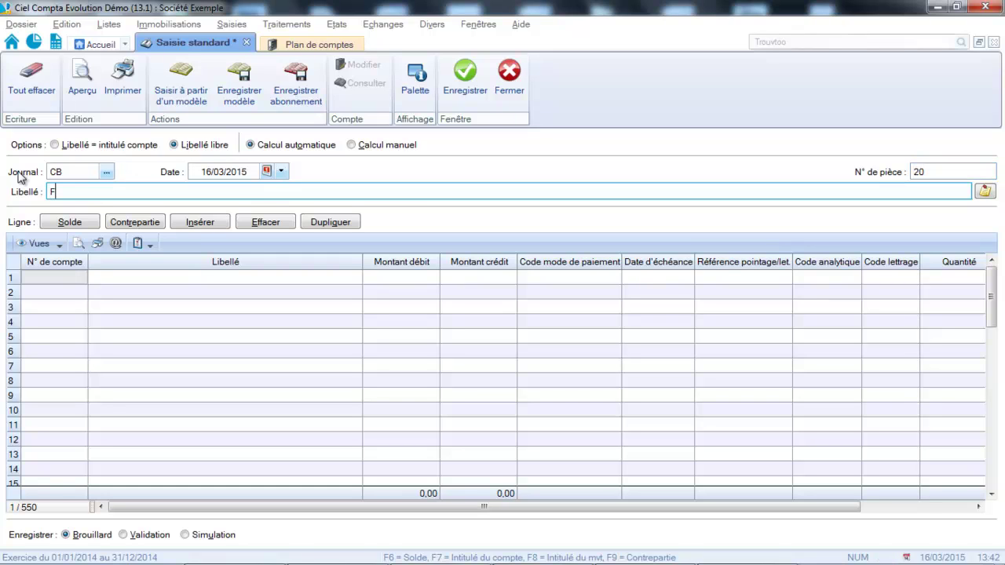
type("de restautn")
key("BackSpace")
key("BackSpace")
type("rant")
key("Tab")
- Fill line 1 of the entry with account 625000 and a debit of 15
type("625000")
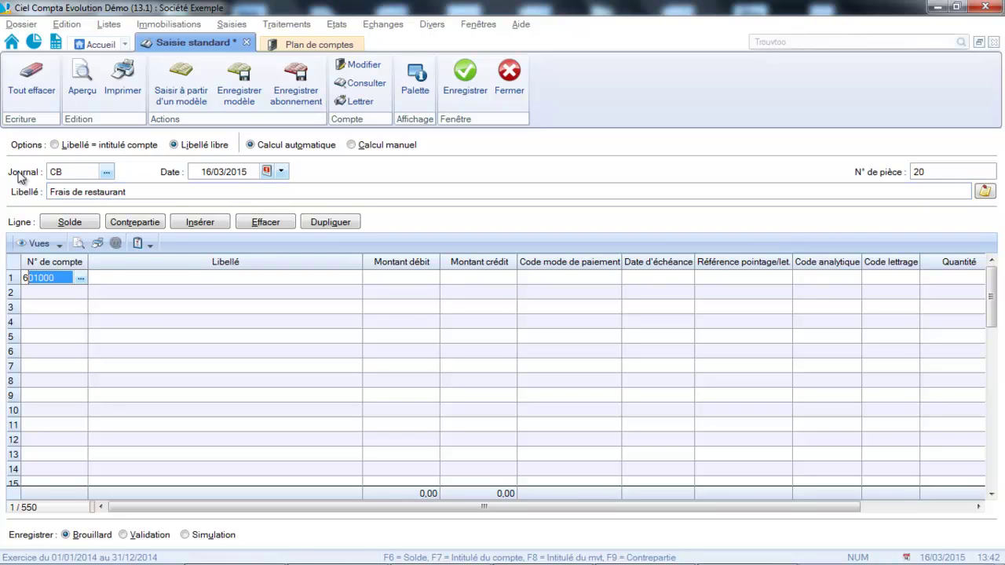
key("Tab")
key("Tab")
type("1")
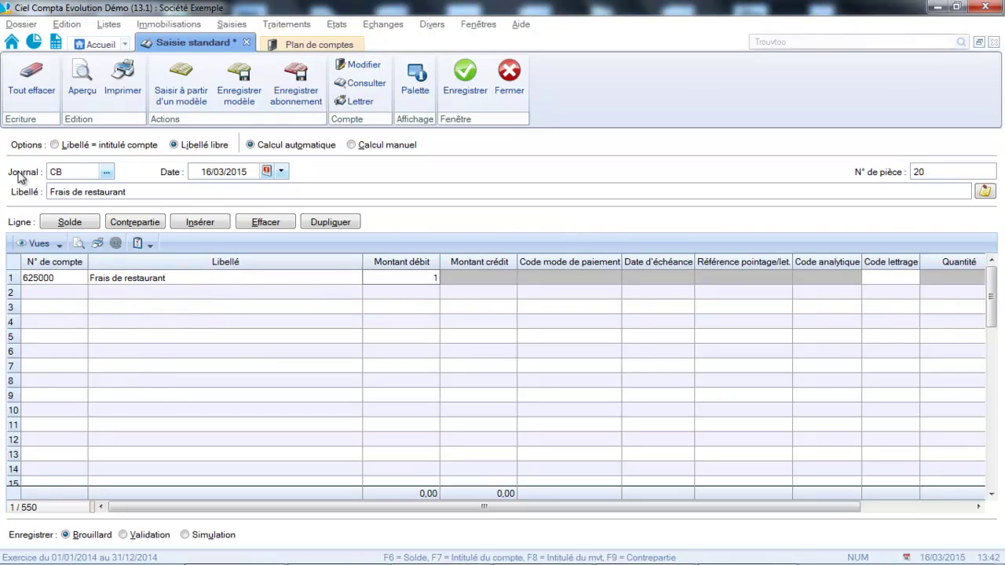
type("5")
key("Return")
- Complete the entry with the automatic counterpart on line 3, below the VAT line, and record it
key("Tab")
key("Tab")
key("Return")
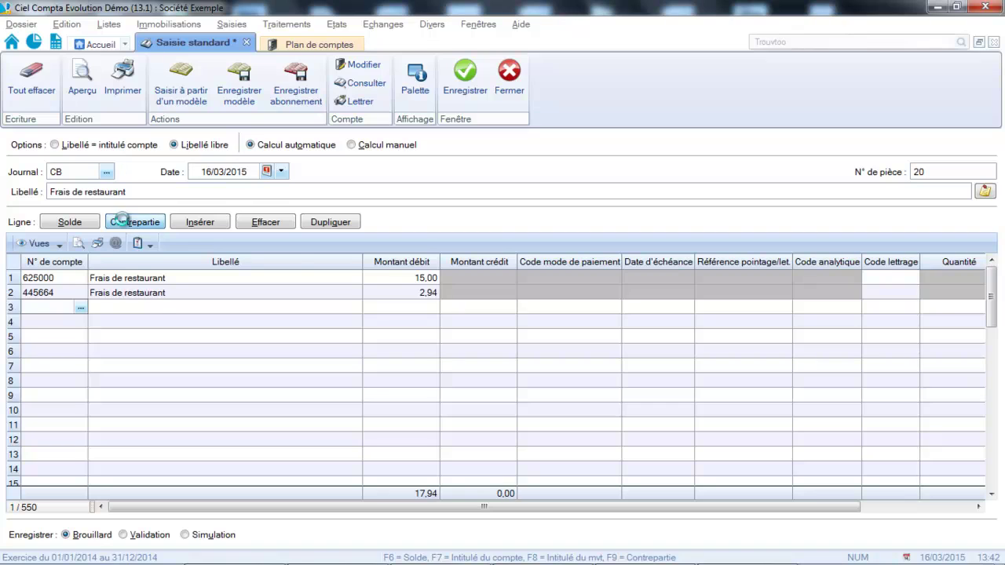
left_click(134, 222)
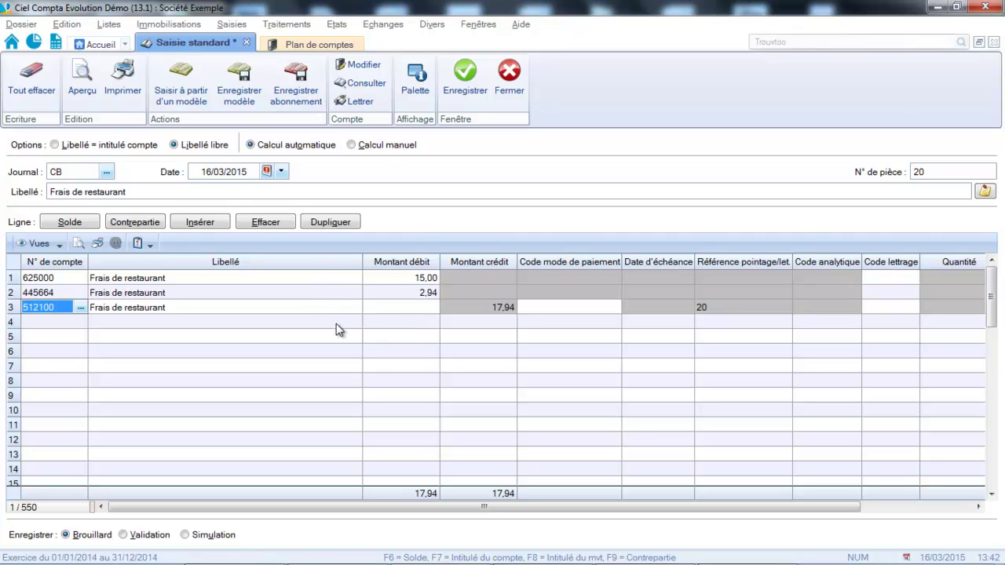
left_click(455, 83)
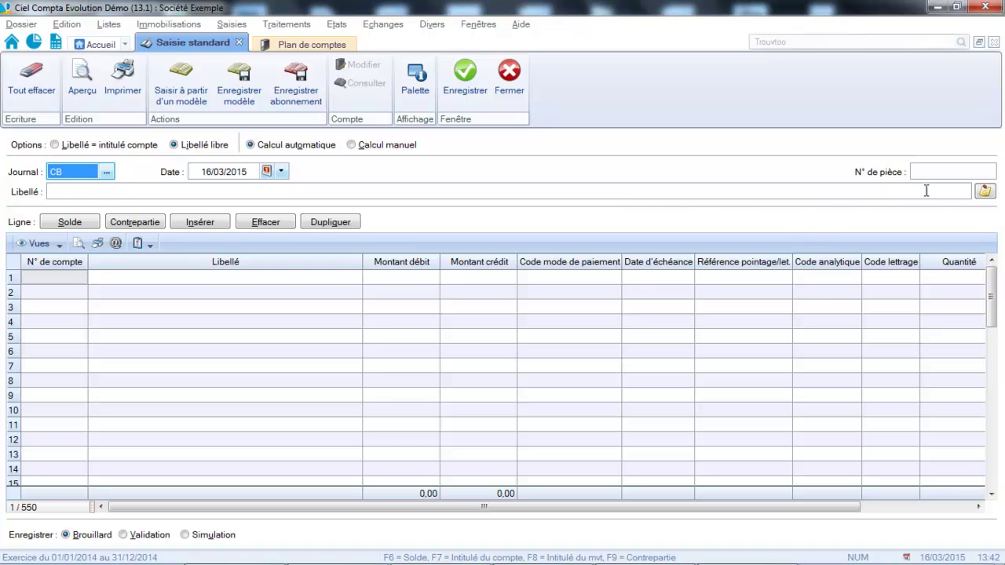
- Set the blank CB entry's document number to 21 and its label to "FRAIS POSTAUX"
left_click(947, 173)
type("21")
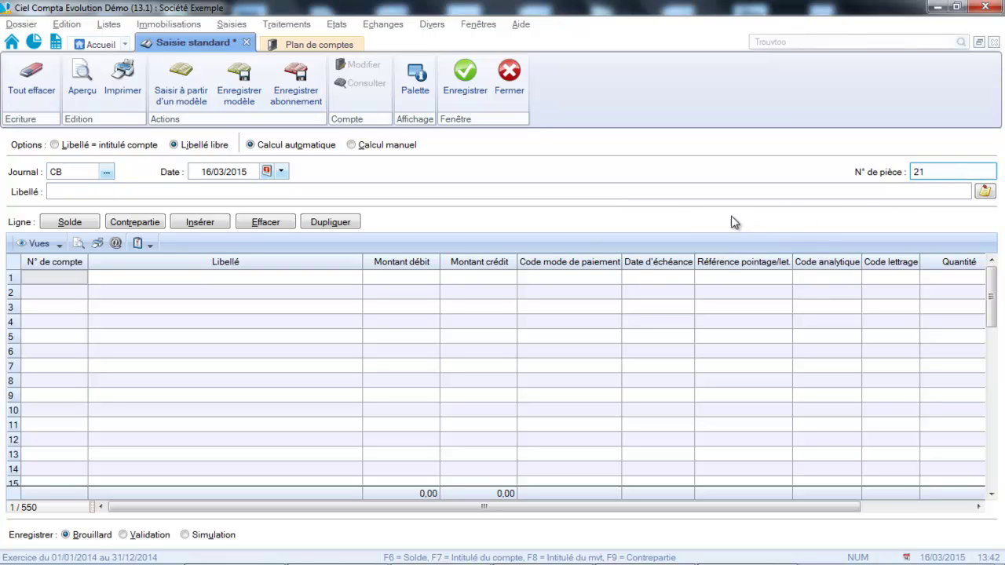
left_click(700, 190)
key("Caps_Lock")
key("Delete")
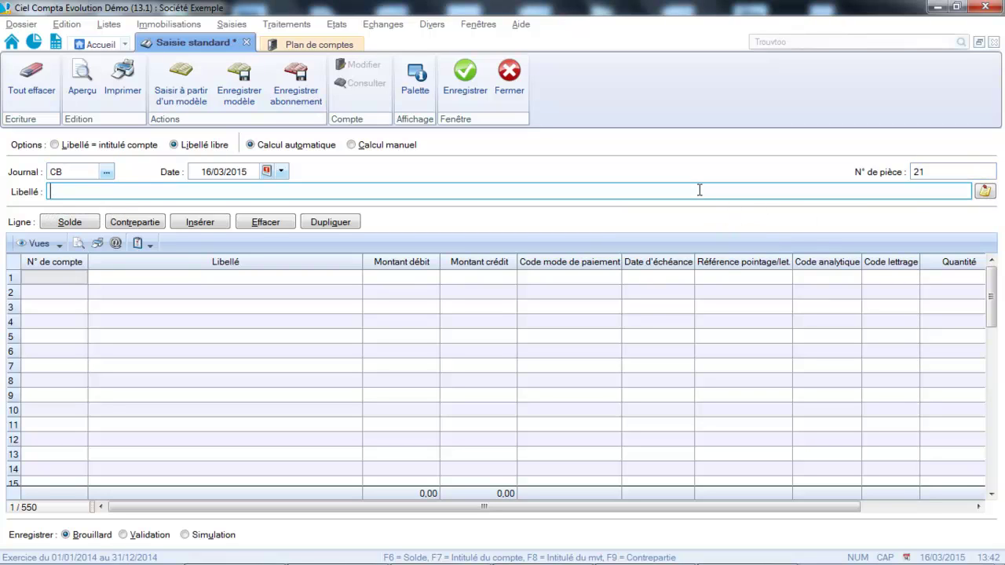
type("FRAIS POSTAUX")
key("Tab")
- Fill line 1 of the postal expense entry with account 626000 and a debit of 10
type("626000")
key("Tab")
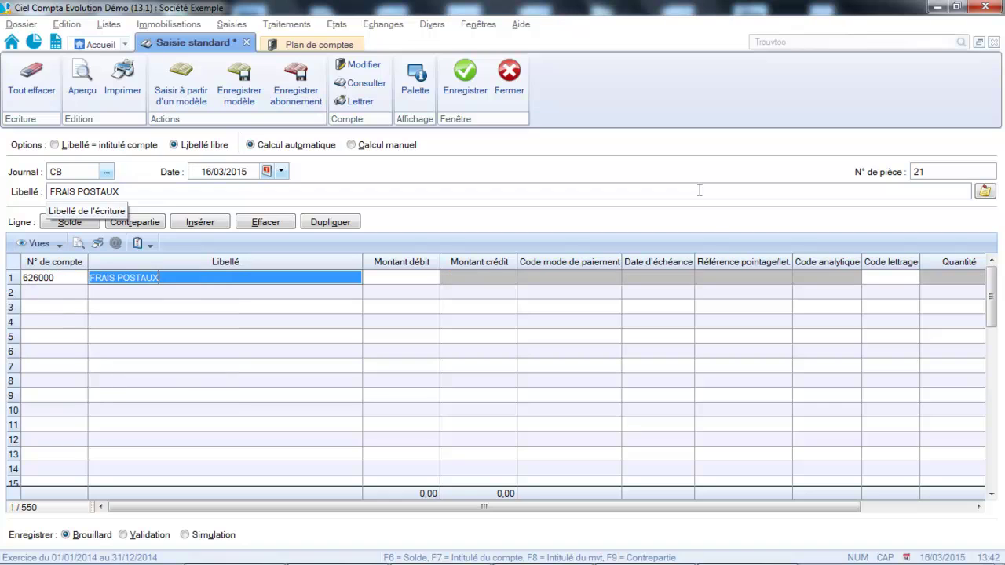
key("Tab")
type("10")
key("Tab")
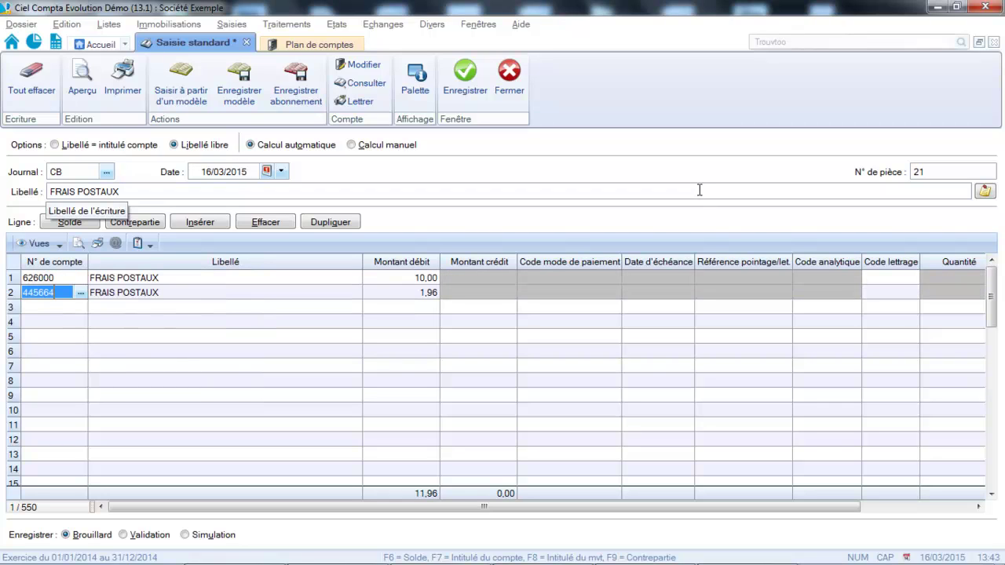
- Replace the VAT account on line 2 with 501000 and generate the entry's automatic counterpart
key("BackSpace")
type("501000")
left_click(155, 220)
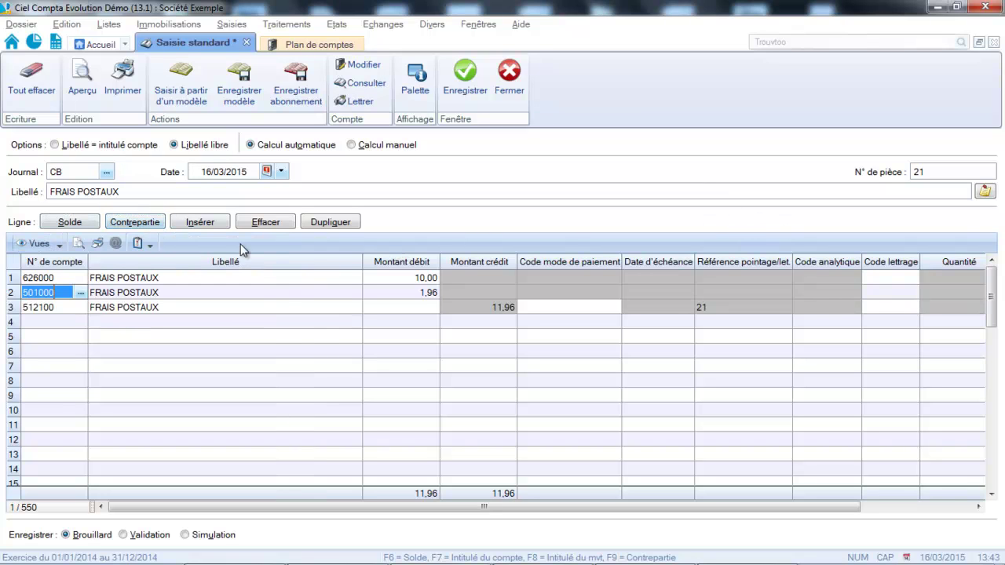
- Delete line 2 and record the entry with a credit of 10 on the 512100 counterpart line
left_click(277, 225)
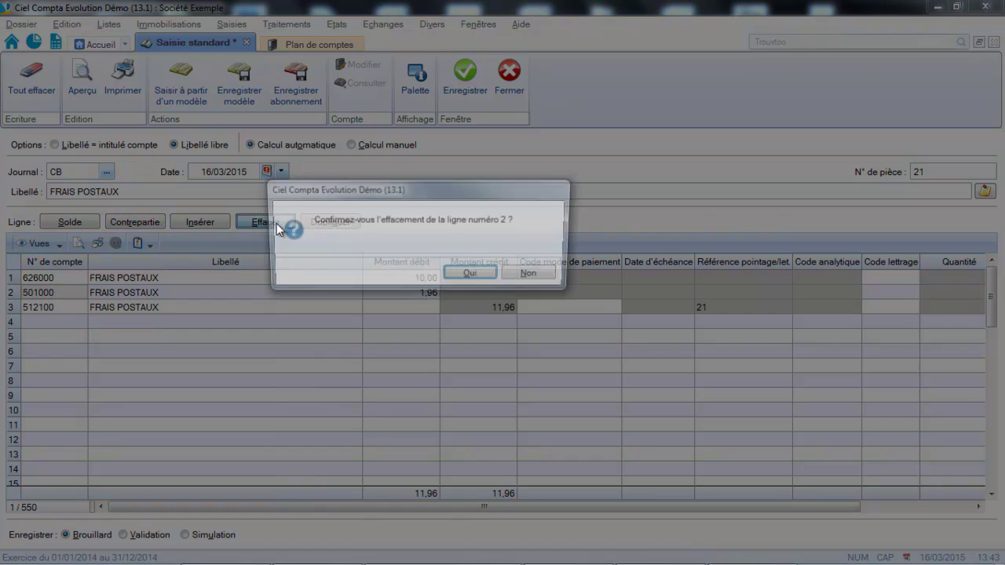
left_click(468, 277)
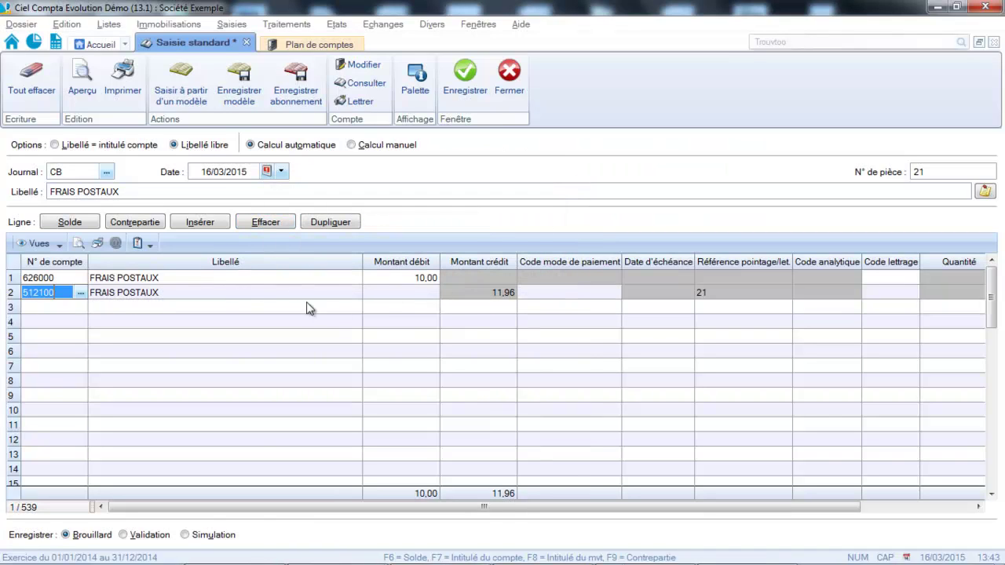
left_click(482, 304)
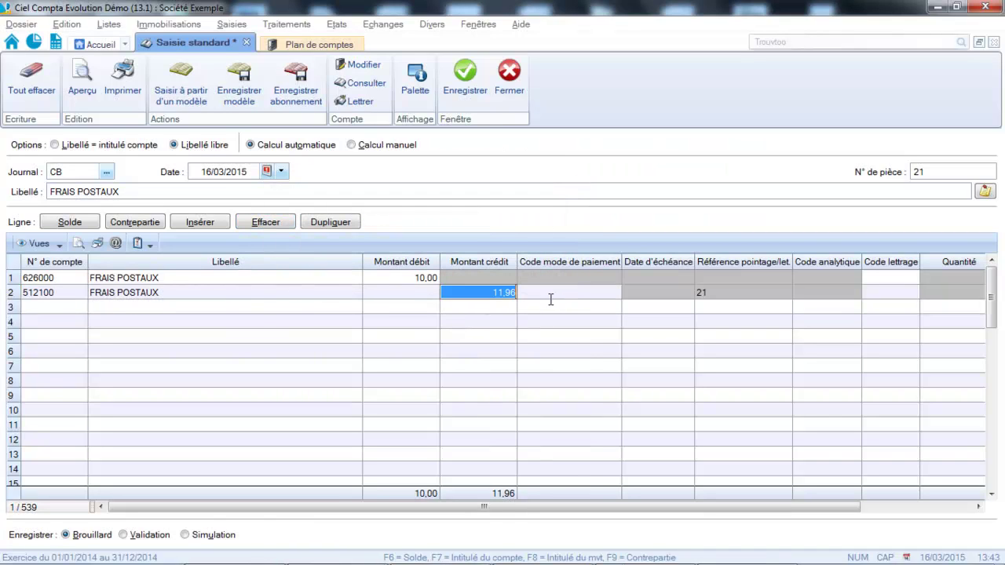
type("10")
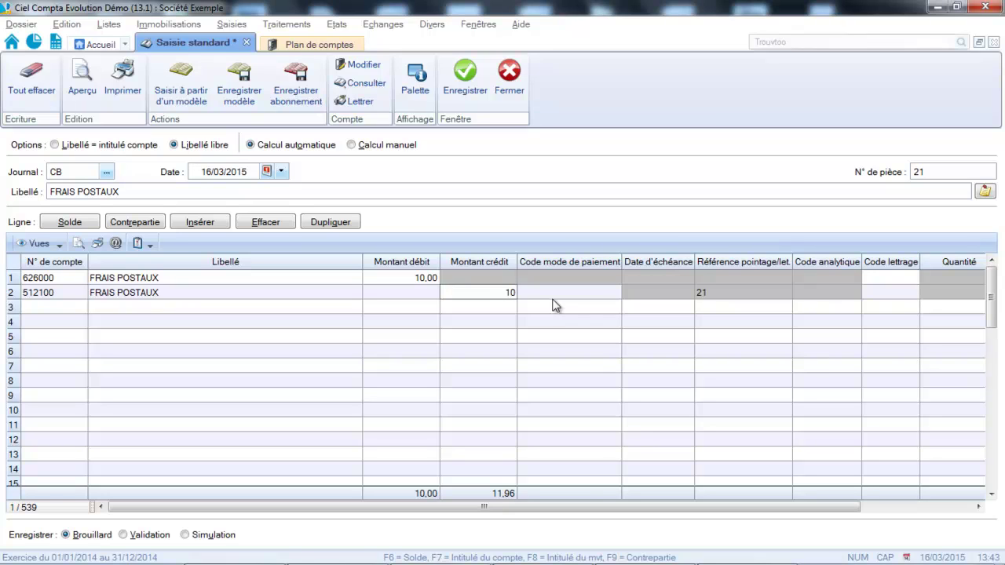
key("Return")
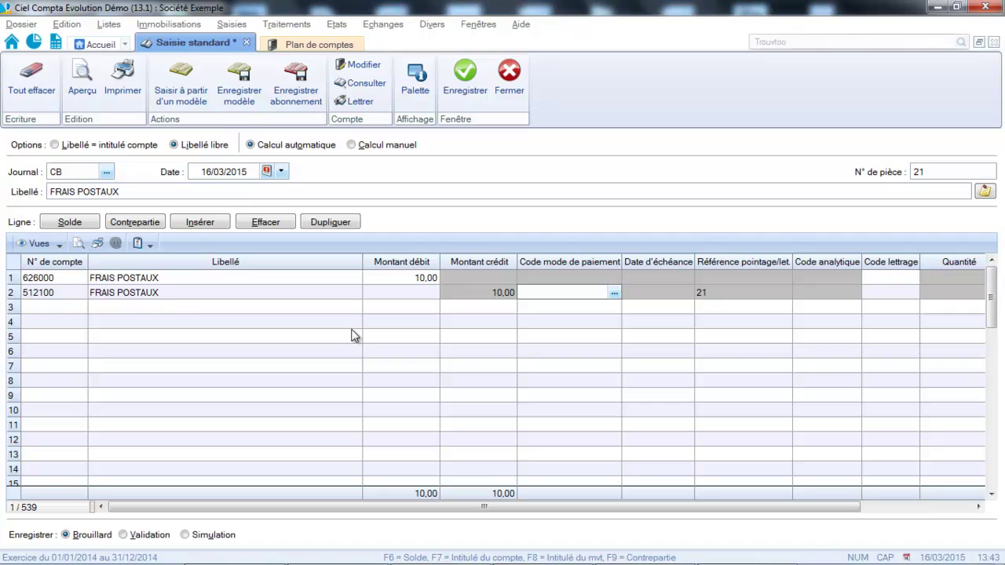
left_click(461, 85)
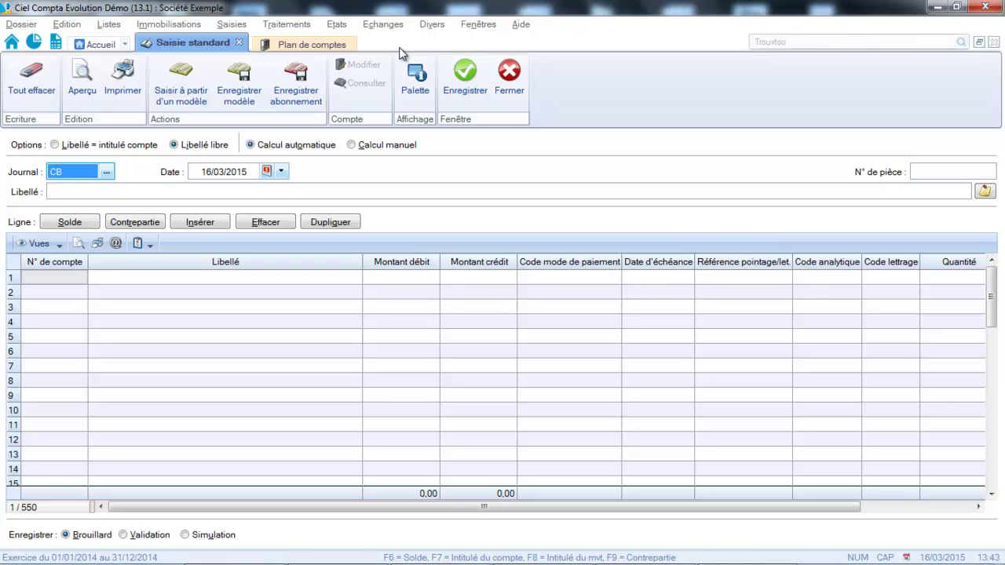
- Start a preview of the standard Grand livre report to reach its edition parameters
left_click(344, 28)
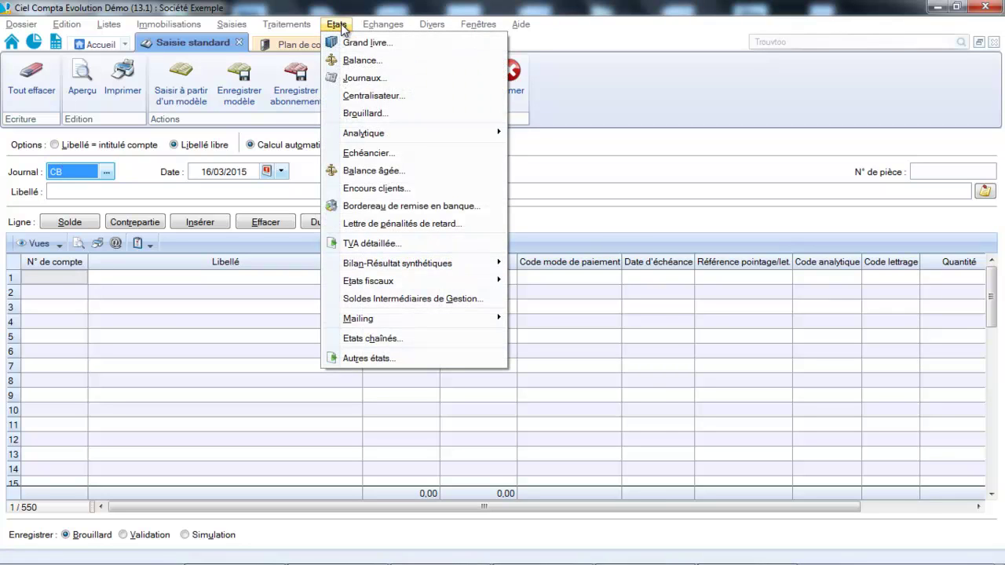
left_click(341, 42)
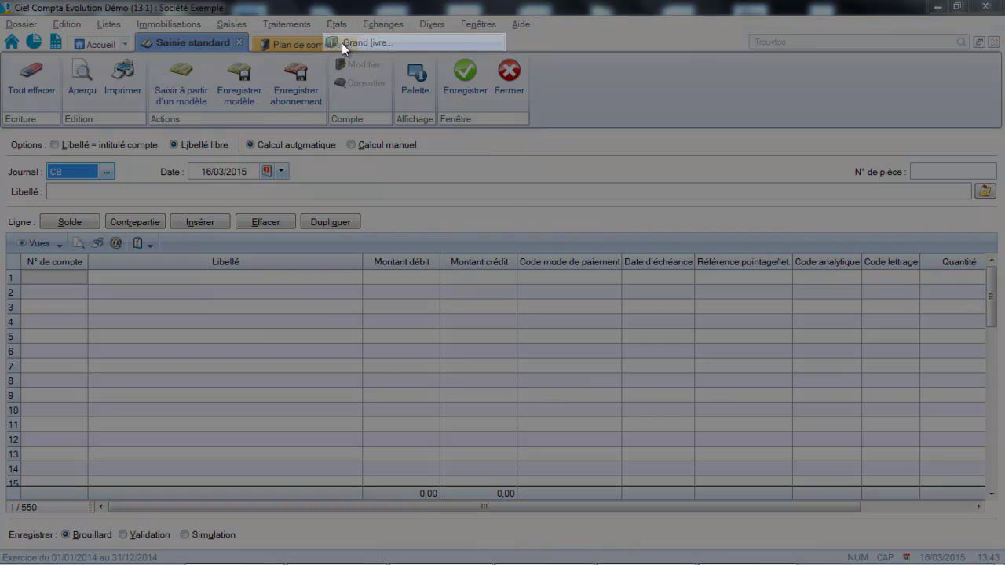
left_click(36, 300)
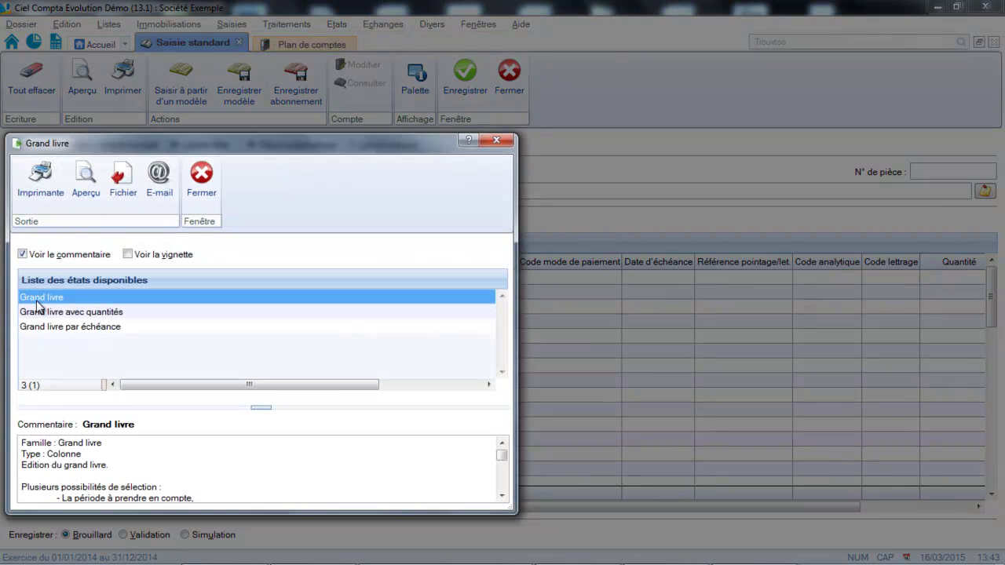
left_click(84, 191)
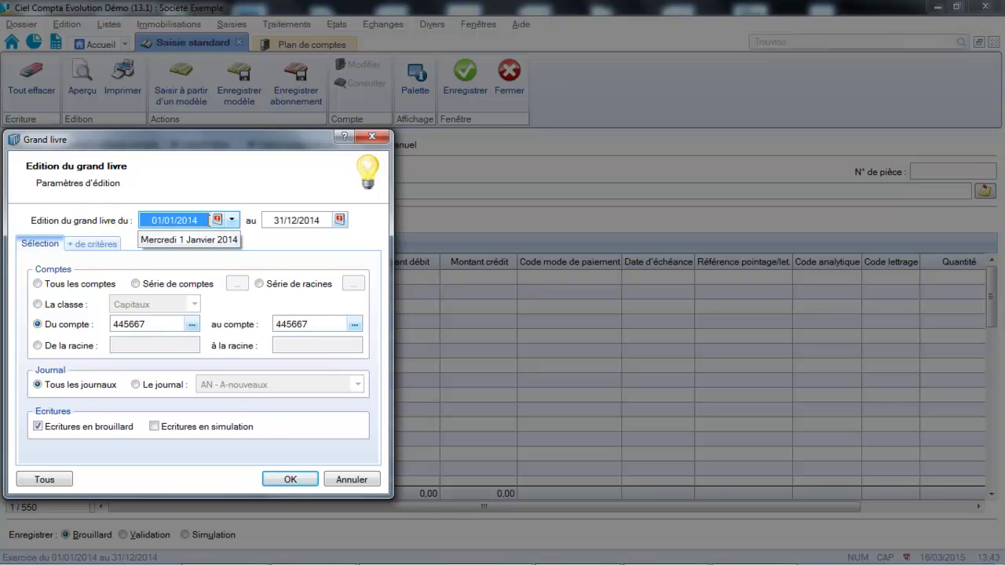
- Set the general ledger report's period from 01/03/2015 to 31/03/2015
left_click(214, 219)
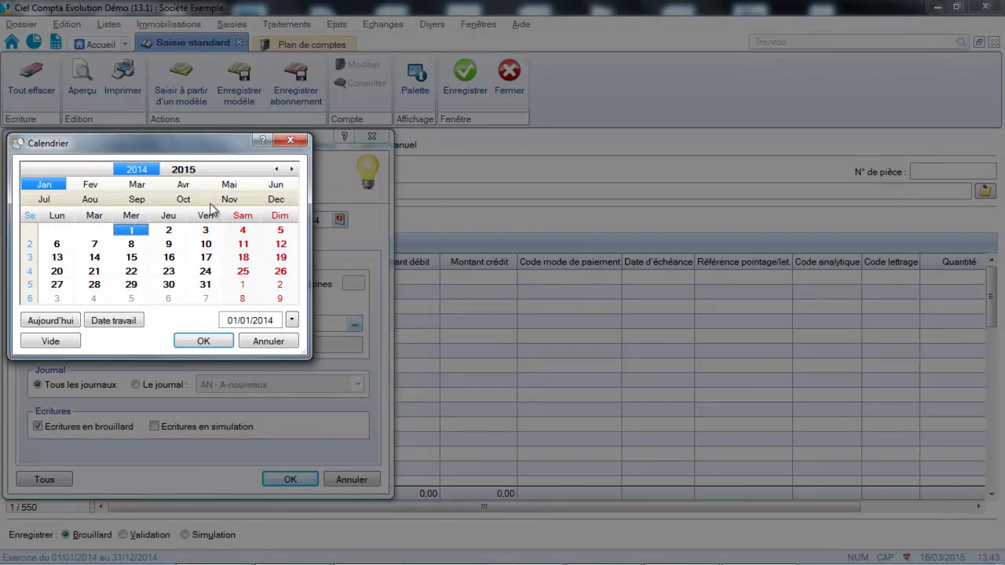
left_click(180, 169)
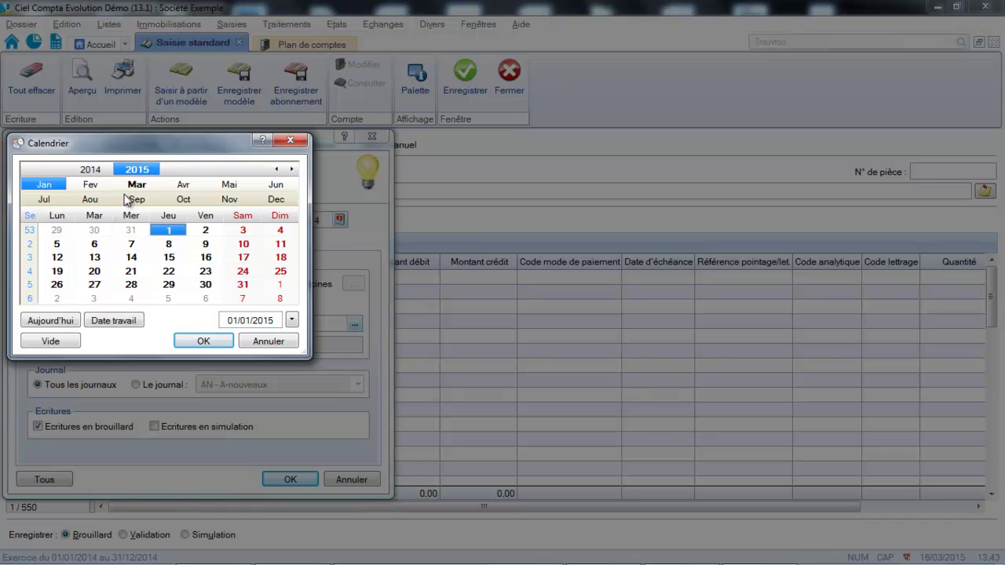
left_click(137, 183)
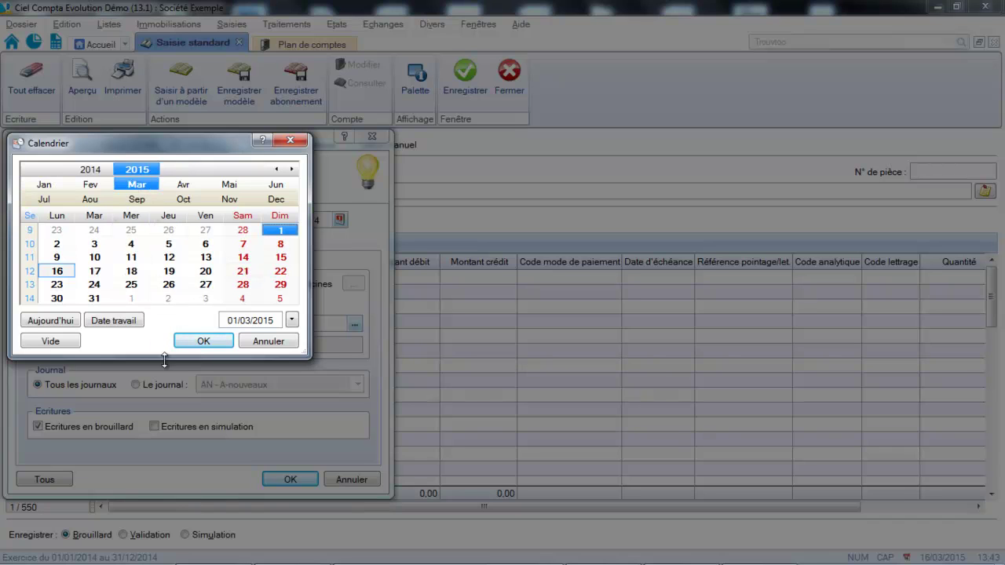
left_click(202, 340)
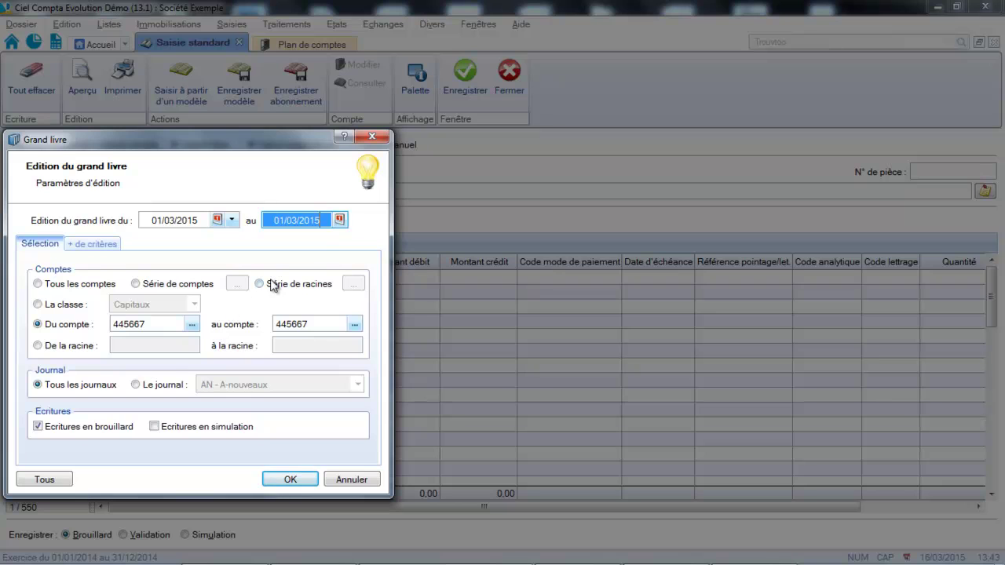
left_click(339, 219)
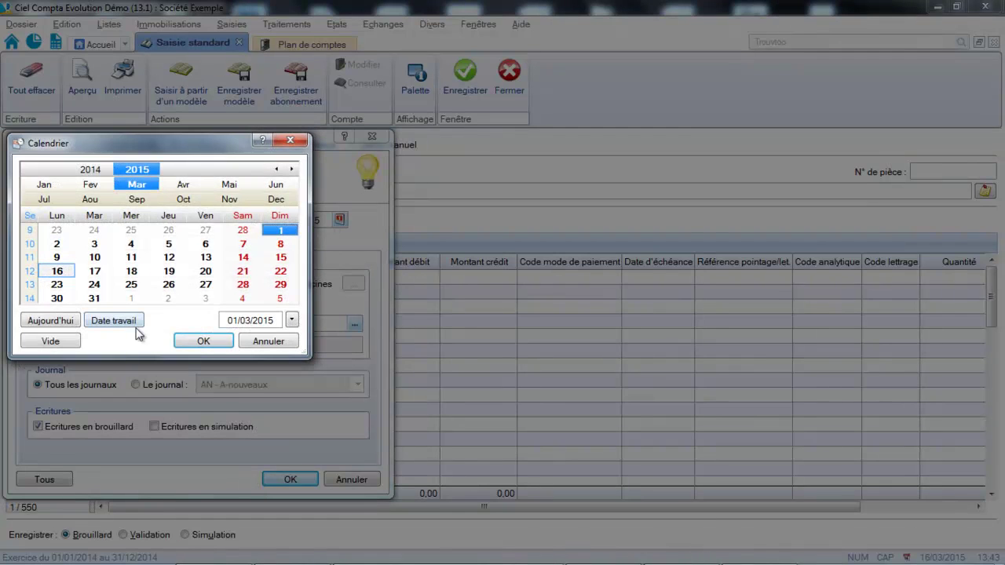
left_click(94, 298)
left_click(179, 342)
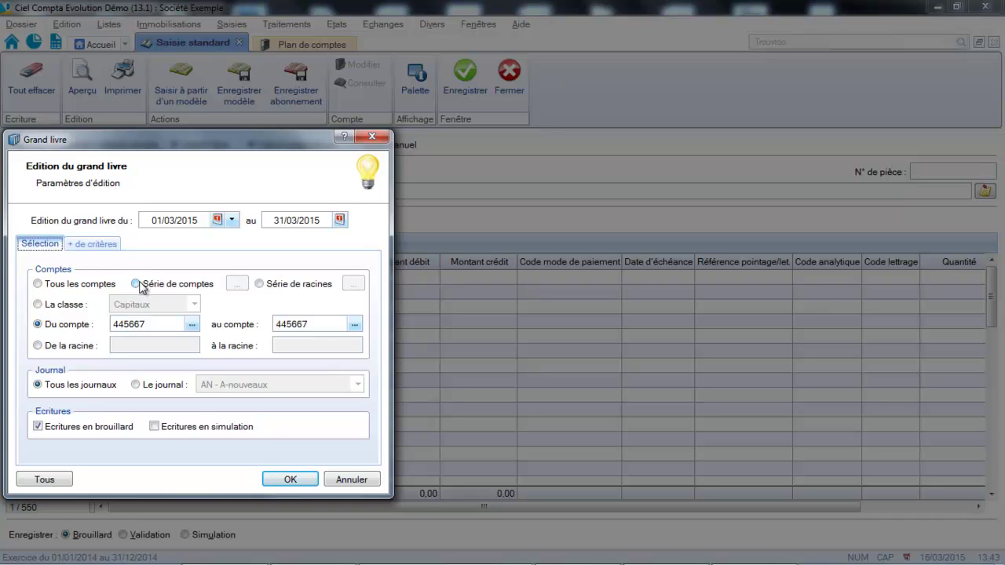
- Limit the general ledger to account 512100, review the preview of its card entries and close it
double_click(148, 325)
type("512100")
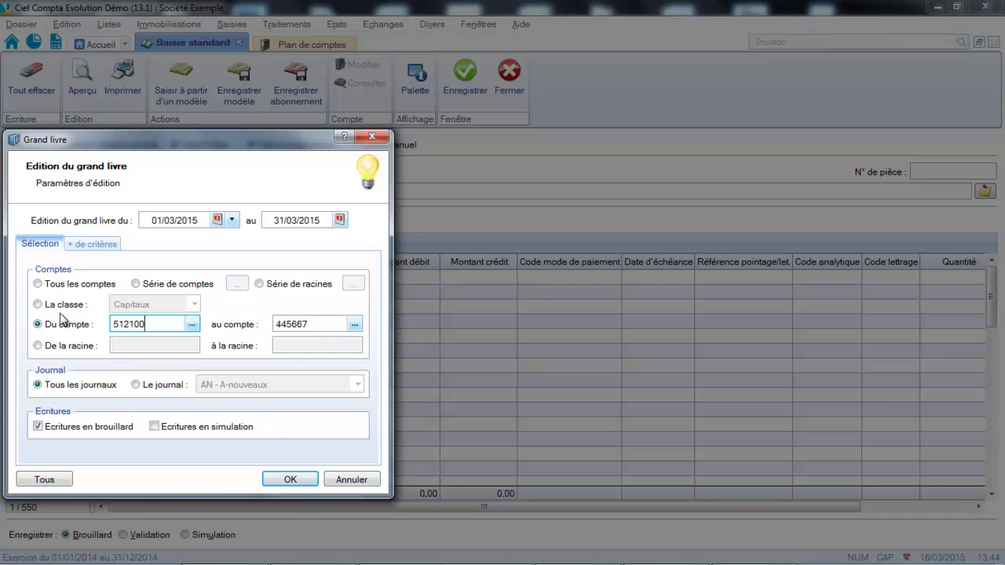
key("Tab")
type("512100")
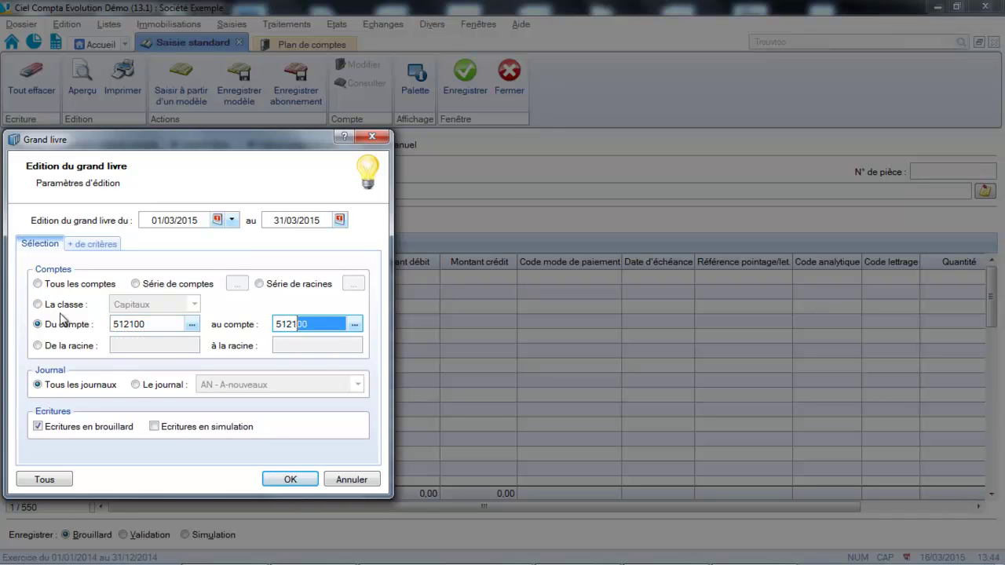
key("Tab")
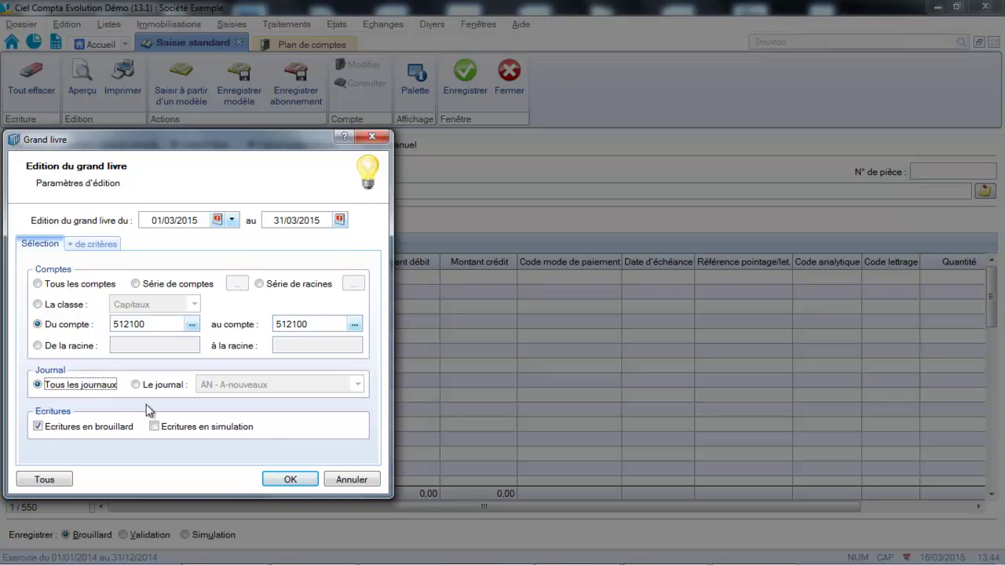
left_click(288, 480)
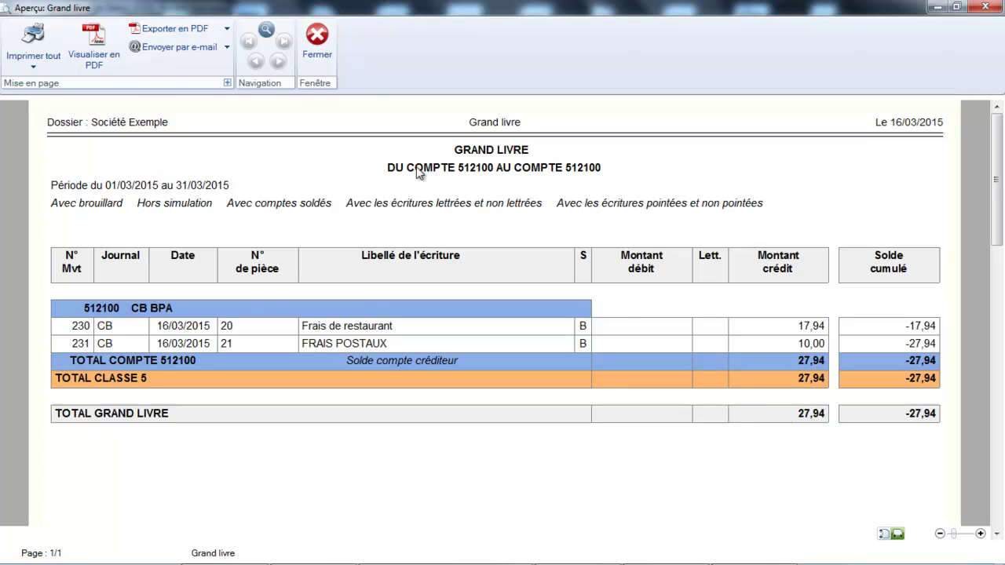
left_click(315, 54)
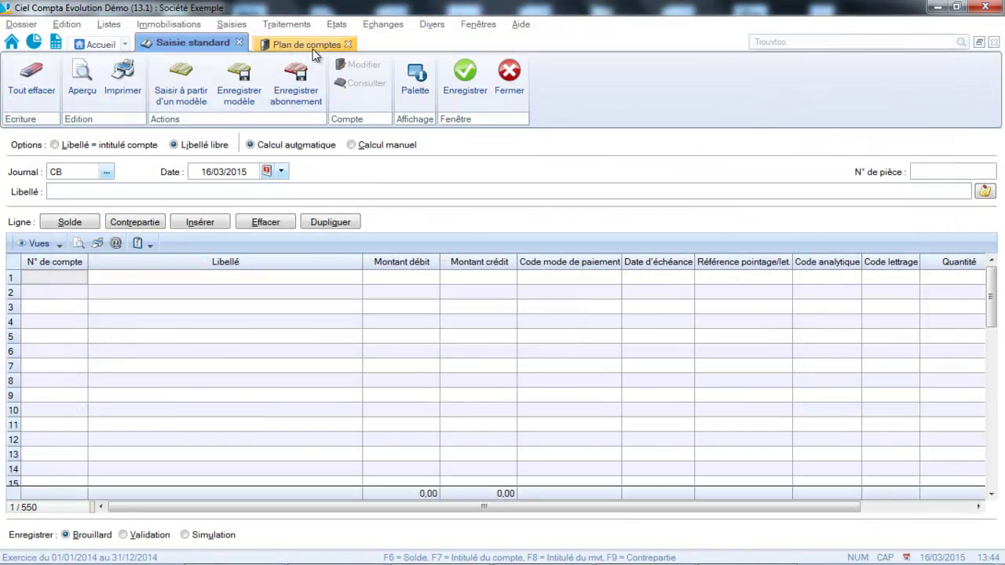
- Set the blank entry's journal to BQ and its document number to 60, keeping the date 16/03/2015
left_click(78, 168)
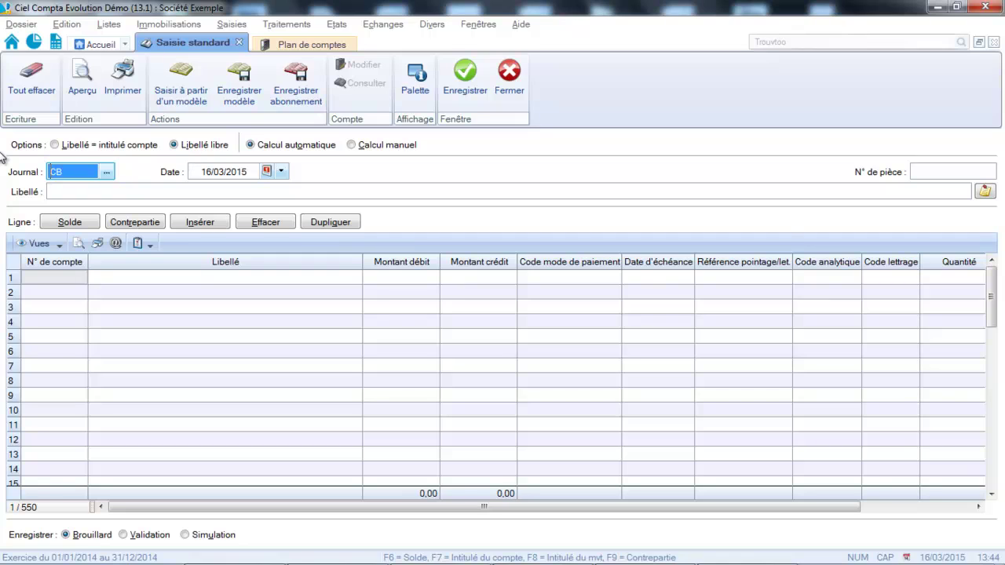
type("BQ")
key("Tab")
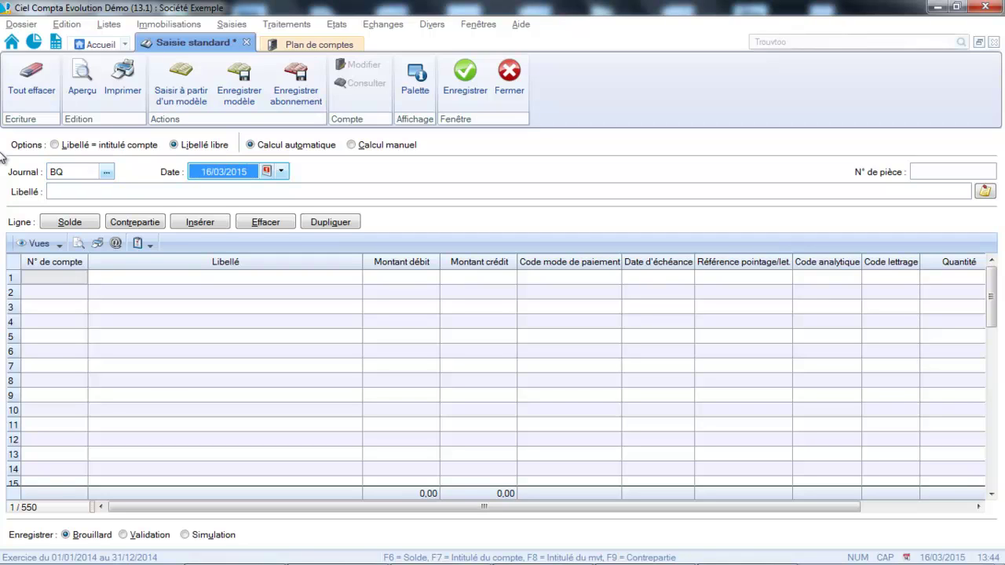
key("Tab")
type("60")
key("Tab")
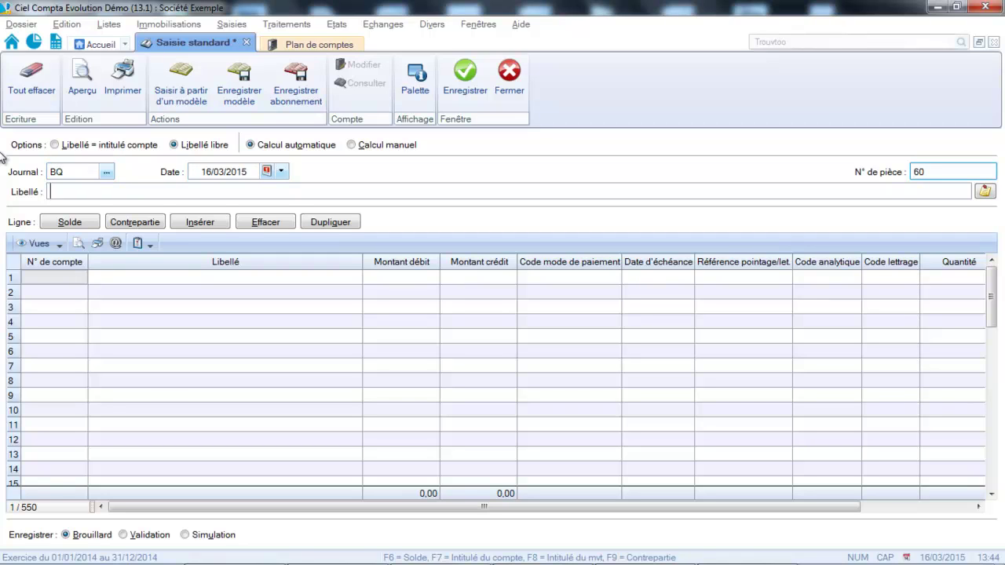
- Label the BQ journal entry "Prelevement CB"
key("BackSpace")
key("Caps_Lock")
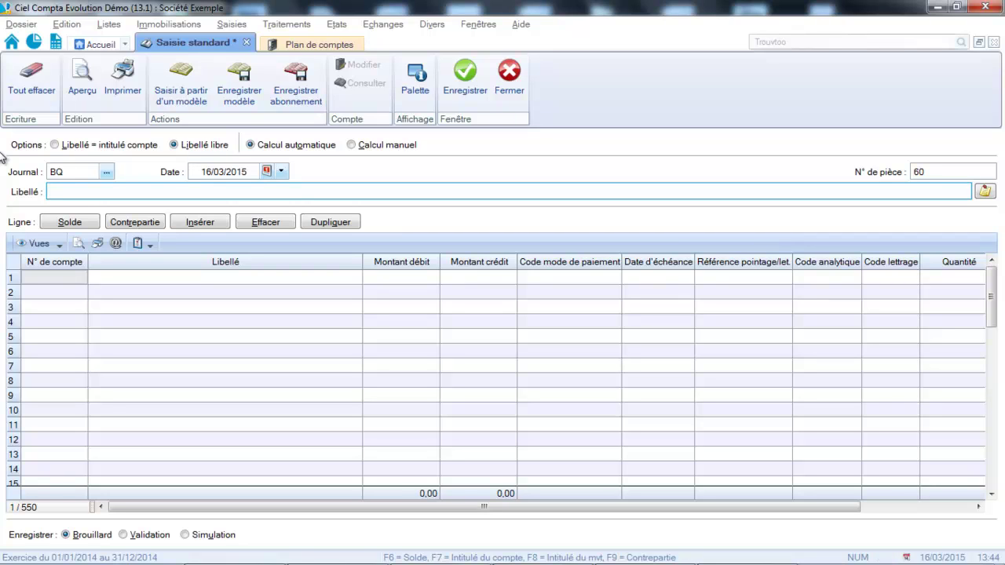
type("Prelevement CB")
key("Tab")
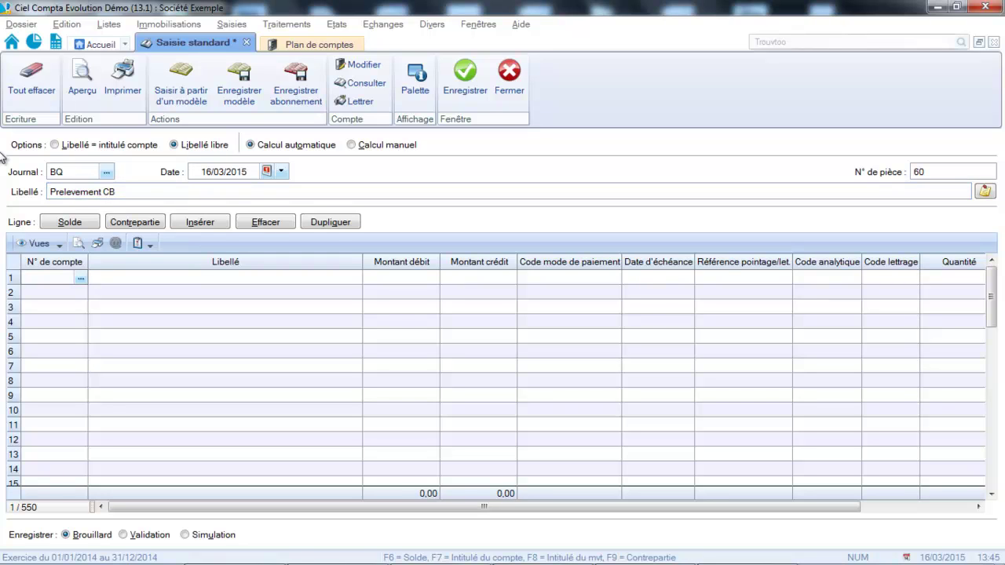
- Fill line 1 of the card withdrawal entry with account 512100 and a debit of 27,97
type("512100")
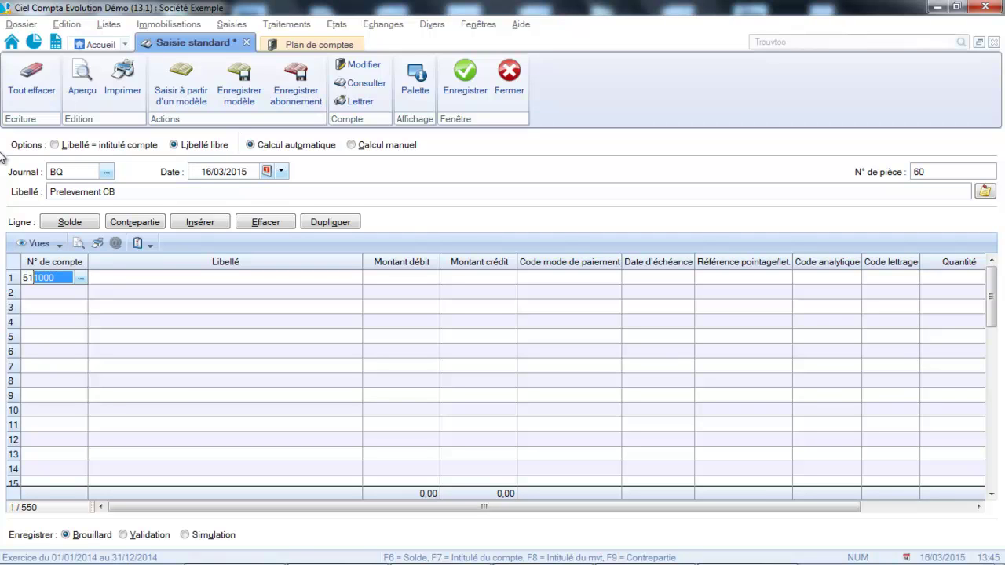
key("Tab")
key("Tab")
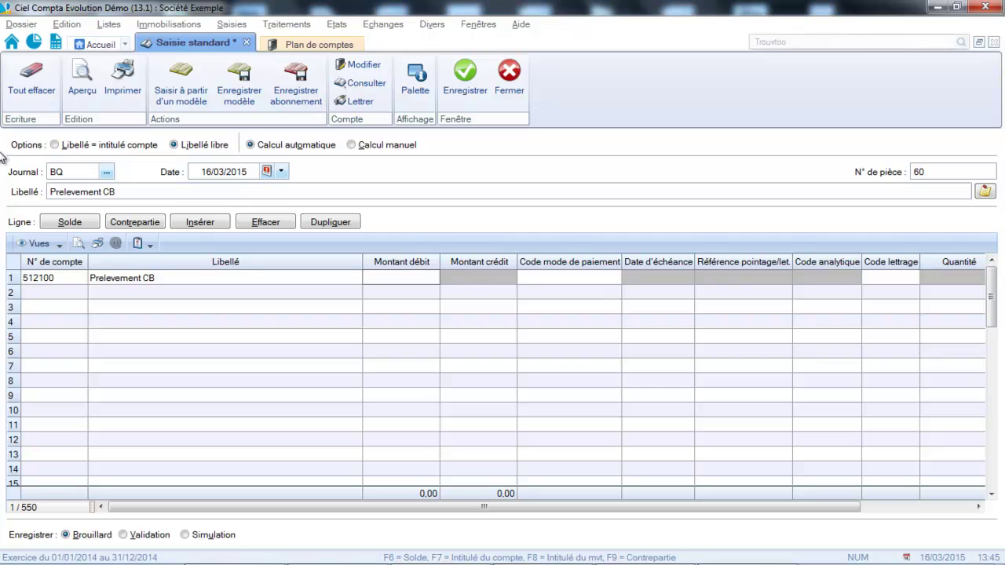
type("27,97")
key("Tab")
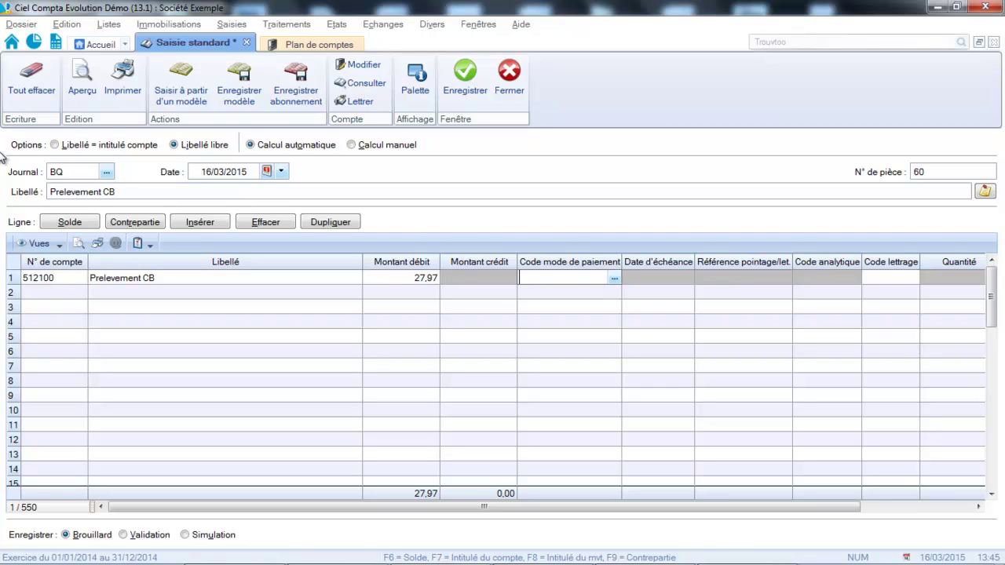
- Set the debit amount of the card withdrawal entry's line 1 to 27,94
left_click(412, 278)
double_click(412, 277)
type("2")
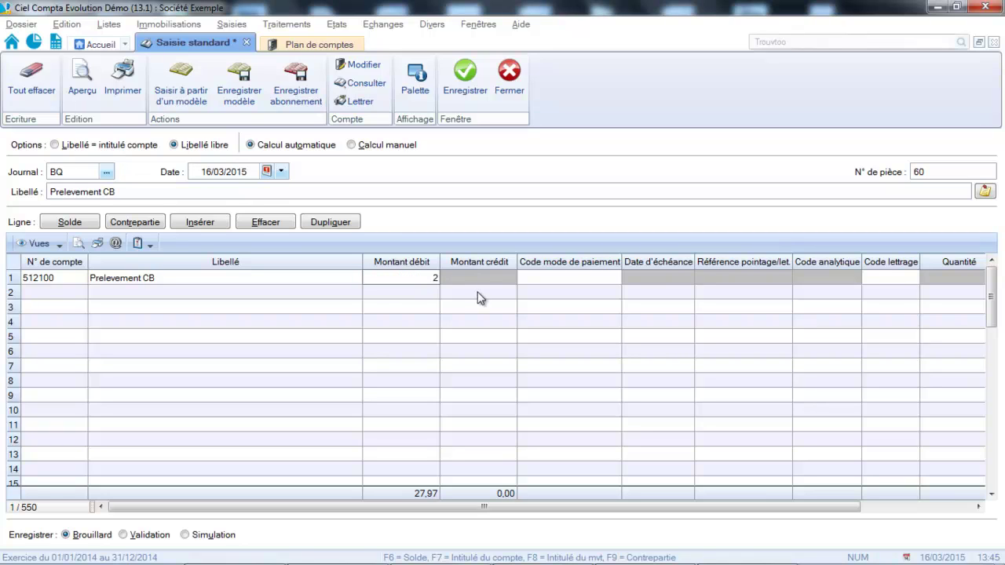
type("7,94")
key("Tab")
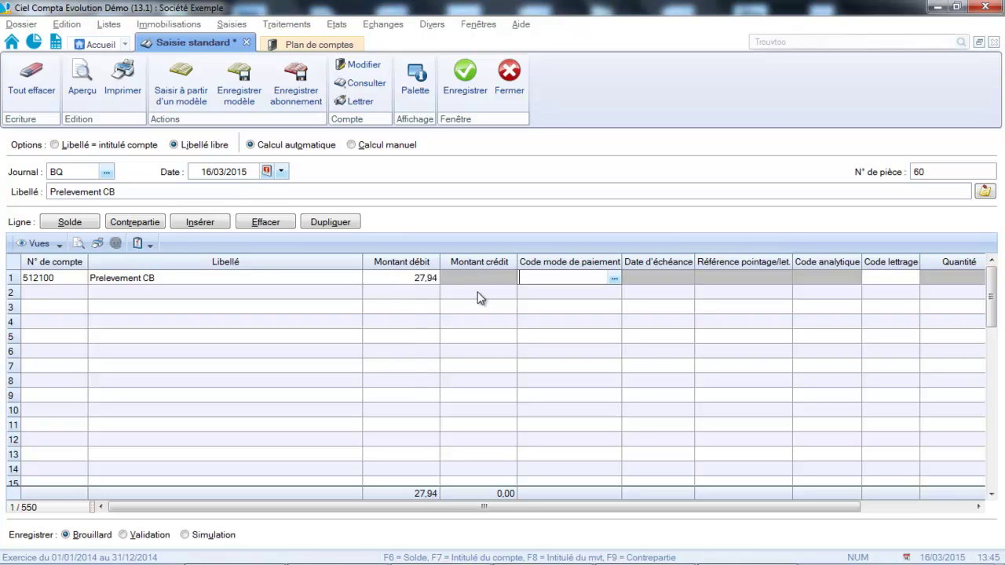
- Add line 2 with account 512000, balance it with a credit of 27,94, and save the card withdrawal entry
left_click(50, 293)
type("5")
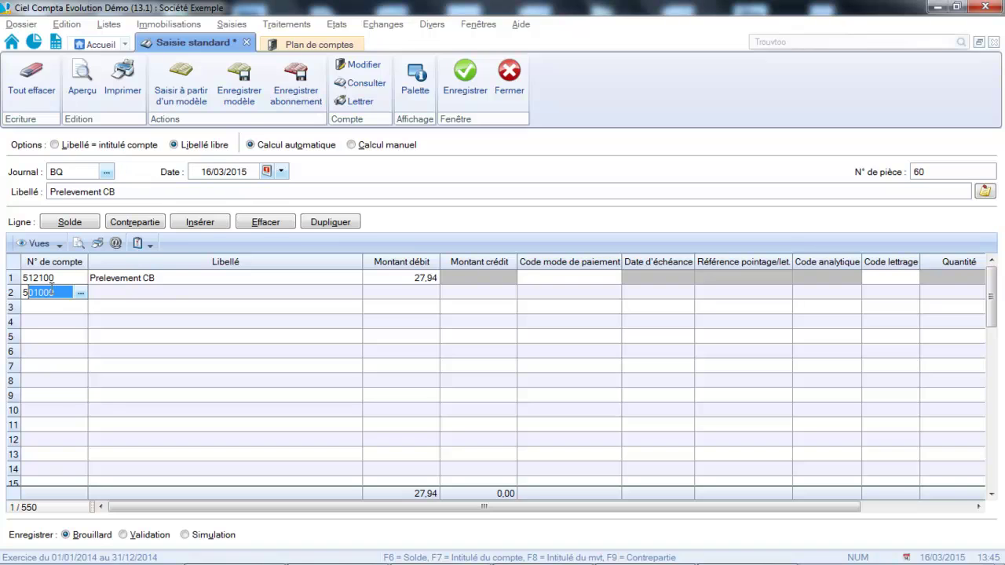
type("12")
key("Tab")
key("Tab")
key("Tab")
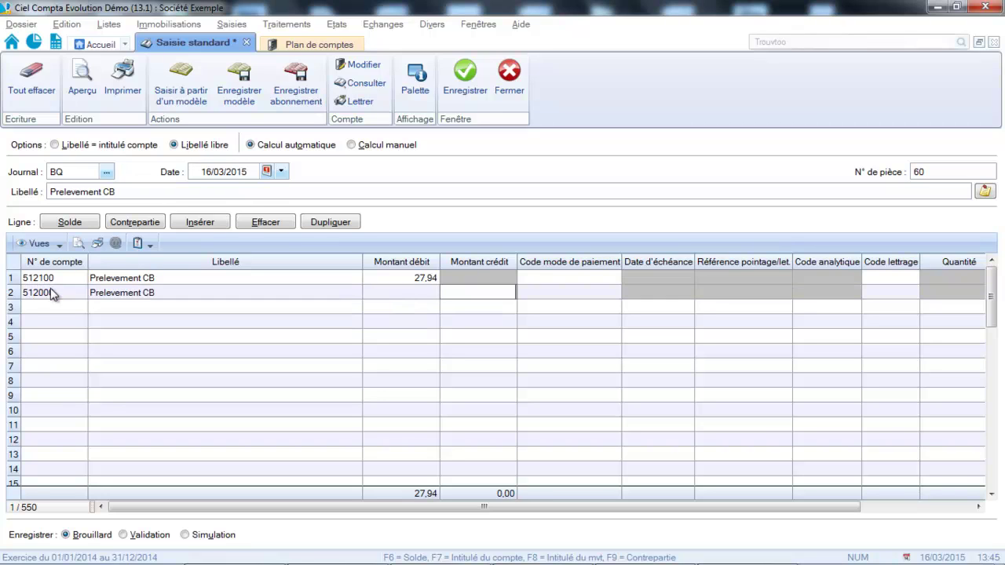
left_click(83, 222)
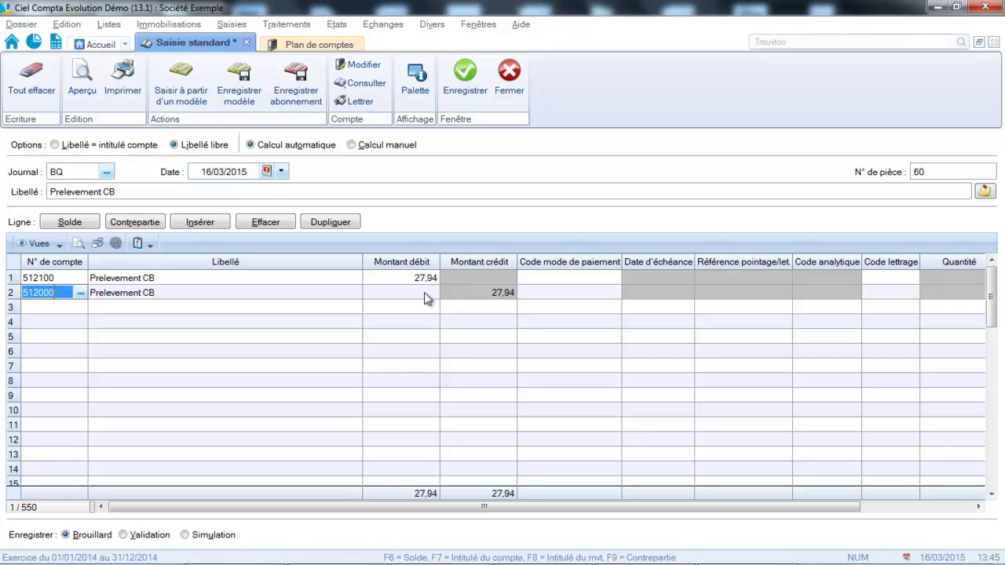
left_click(463, 90)
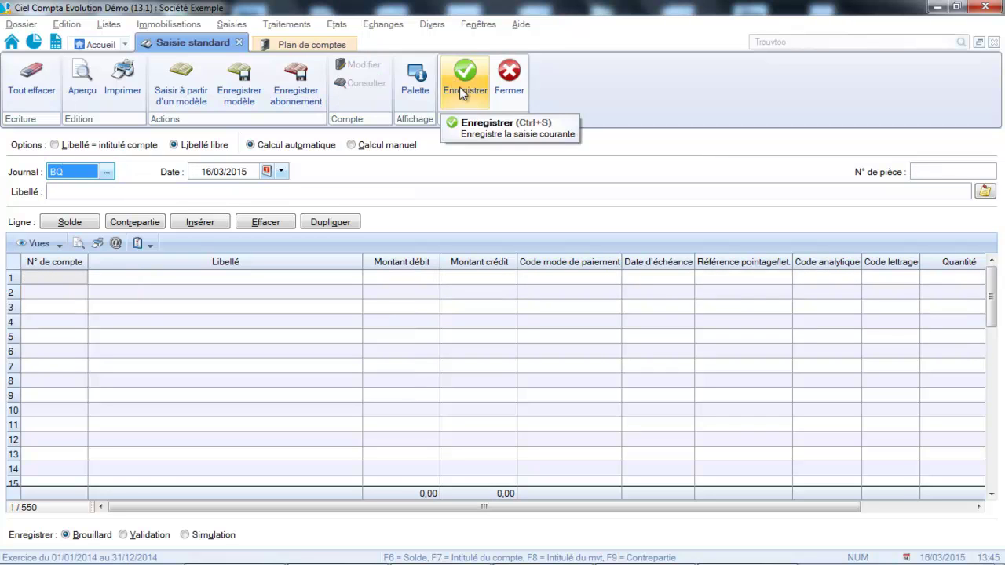
- Examine account 512100's movements in Travail sur un compte, then return to the standard entry form
left_click(287, 24)
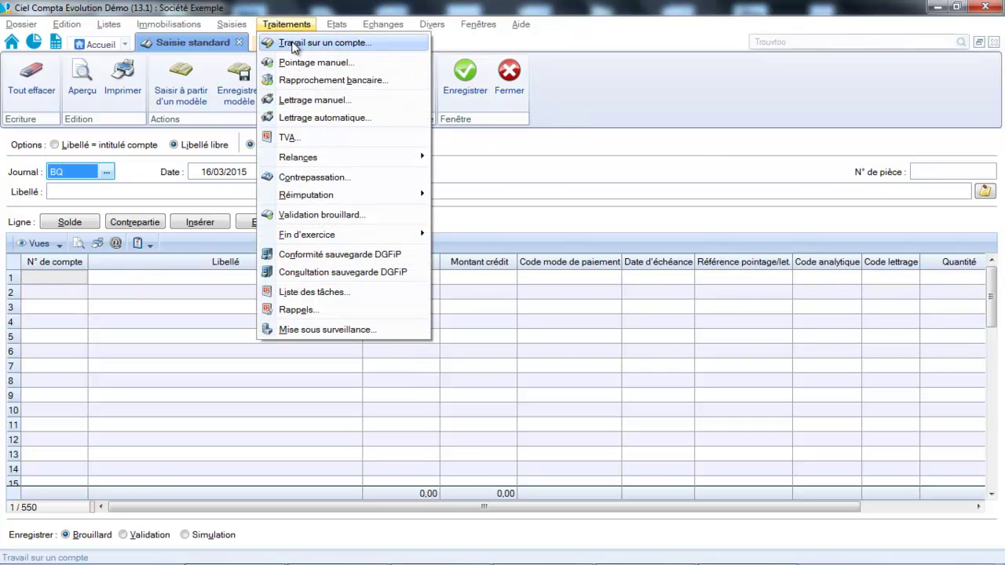
left_click(292, 44)
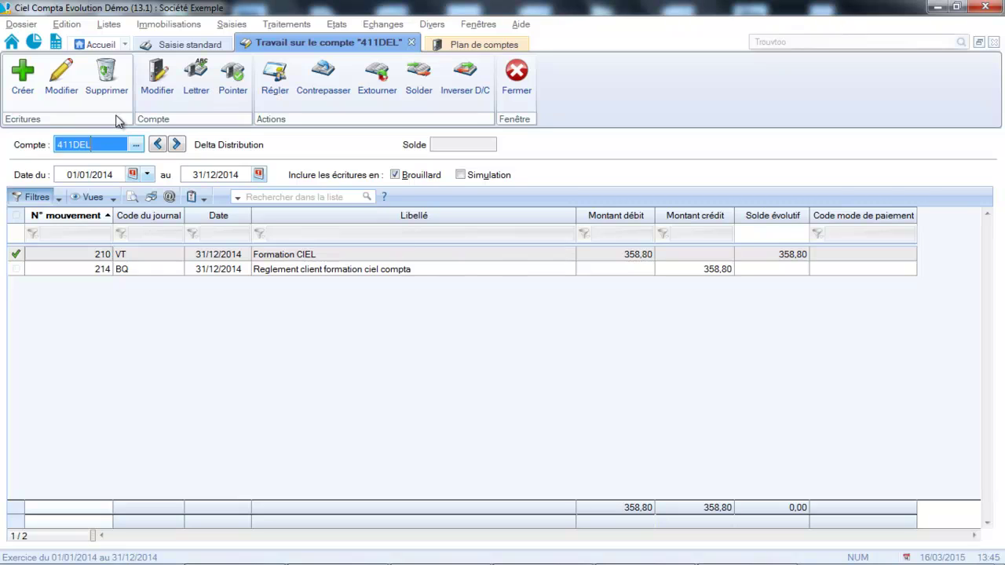
type("512100")
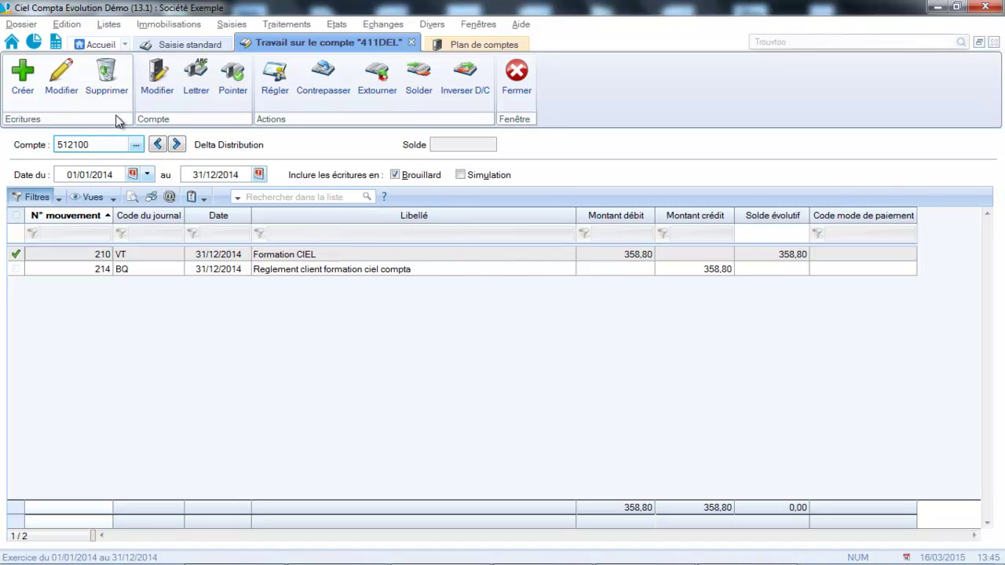
key("Tab")
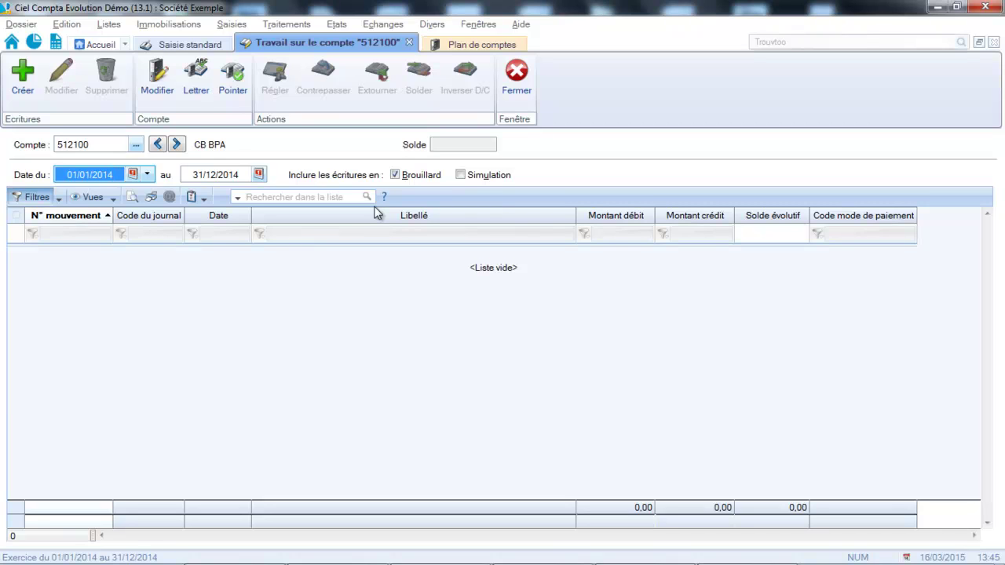
left_click(197, 47)
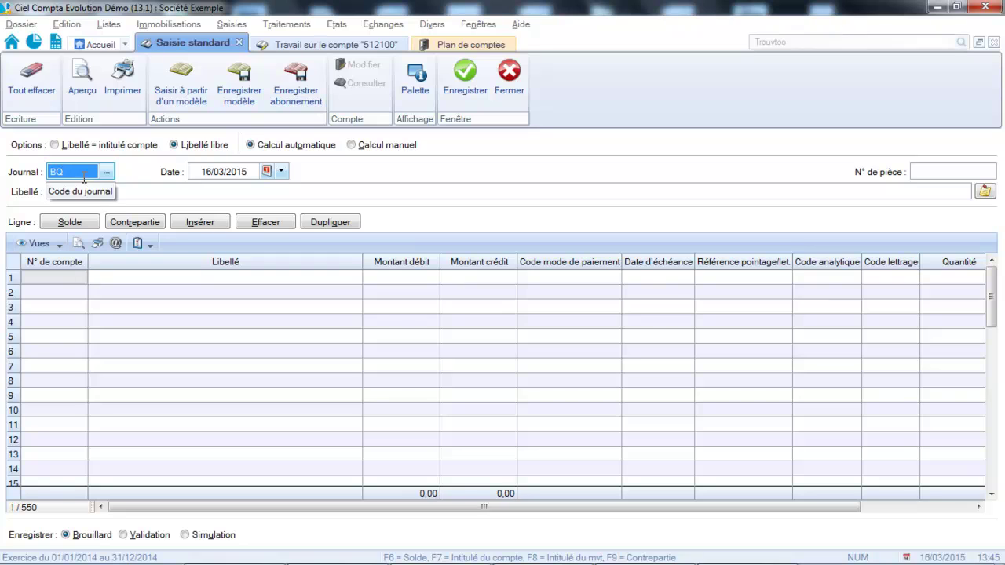